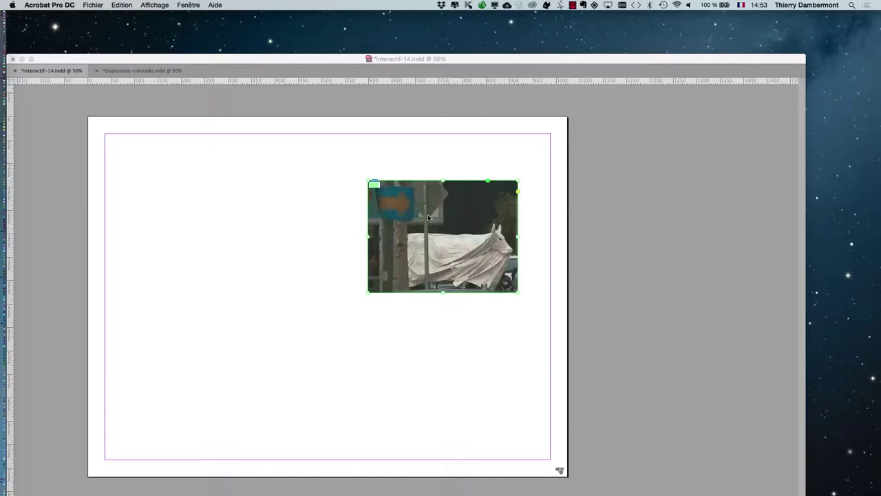
Turn off 'Lire au chargement de la page' for the cow video in the Multimédia panel
scroll(427, 218, "up", 1)
left_click(389, 190)
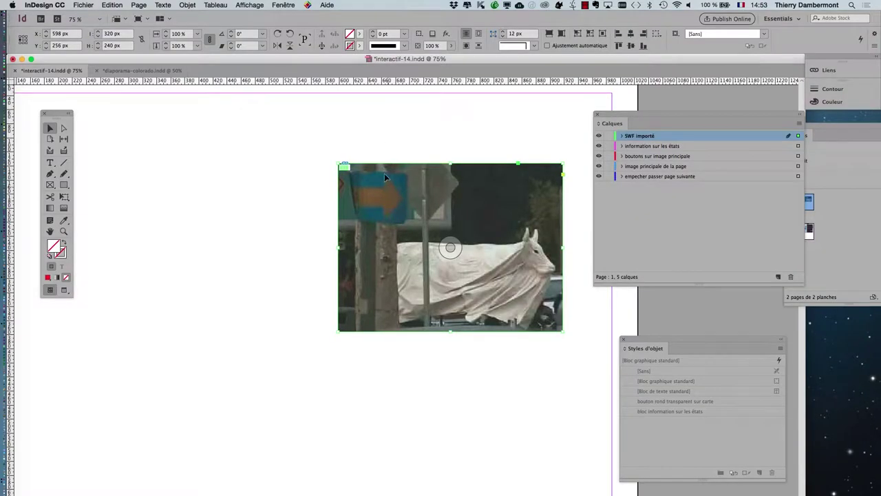
left_click(338, 178)
left_click(283, 4)
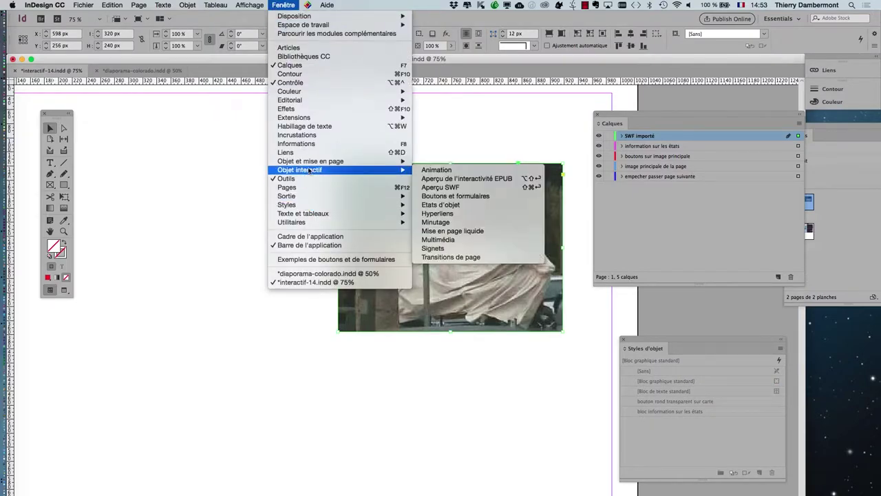
left_click(487, 241)
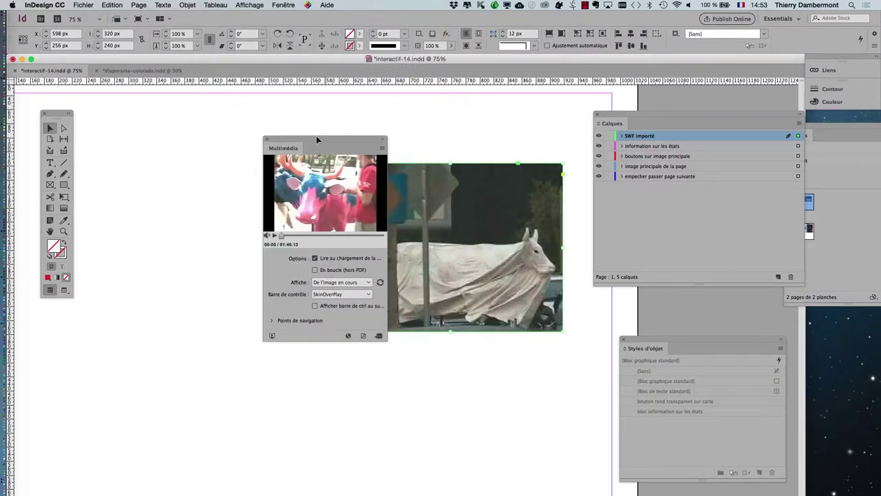
left_click_drag(316, 141, 249, 171)
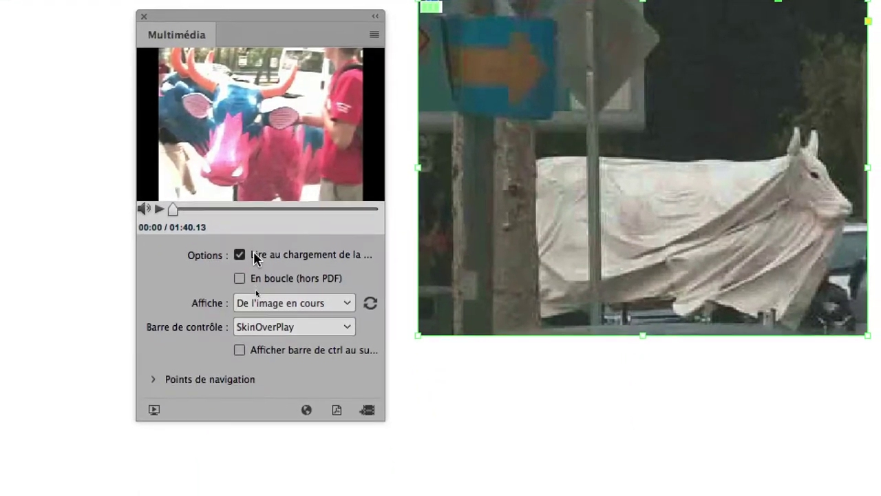
left_click(259, 307)
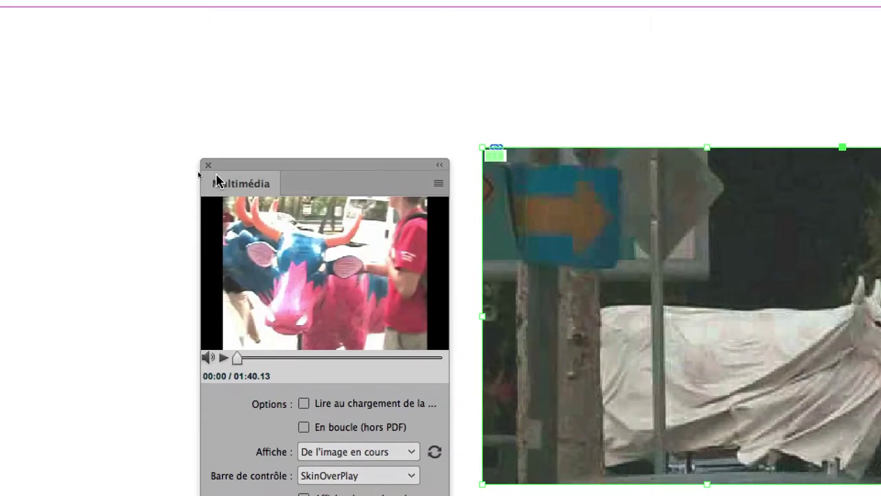
left_click(208, 165)
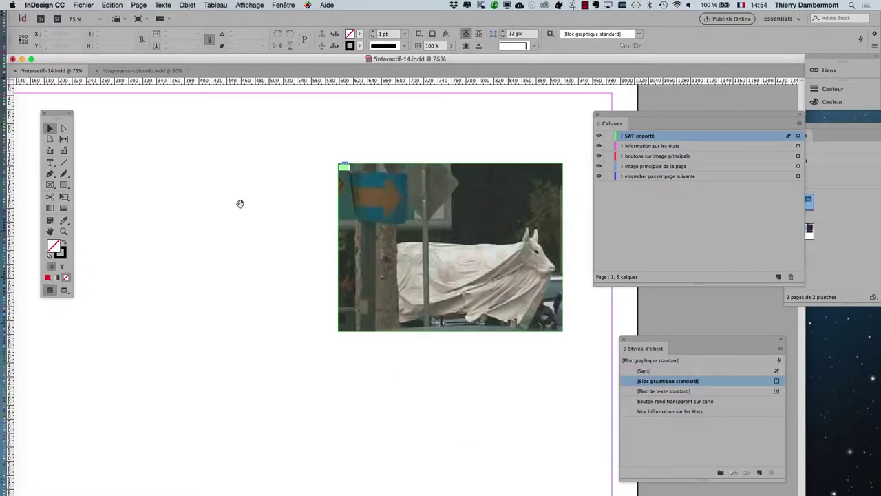
Add a new layer named 'controles video'
left_click_drag(241, 203, 205, 177)
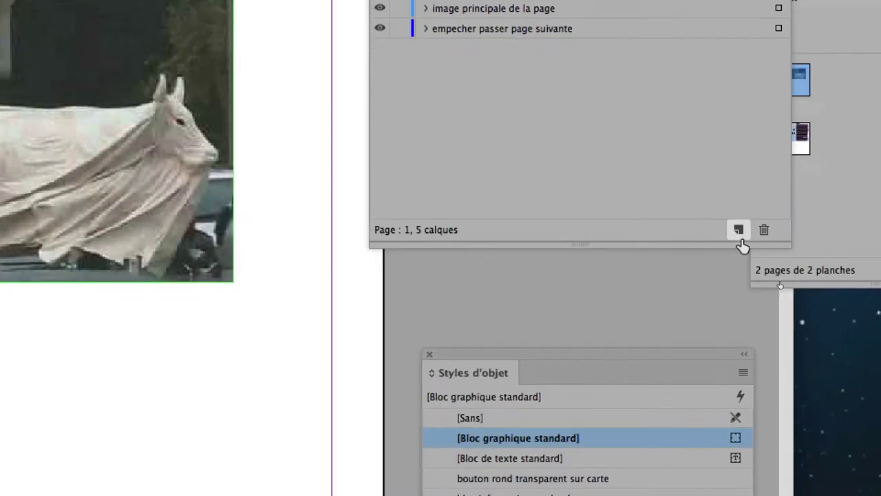
left_click(845, 418)
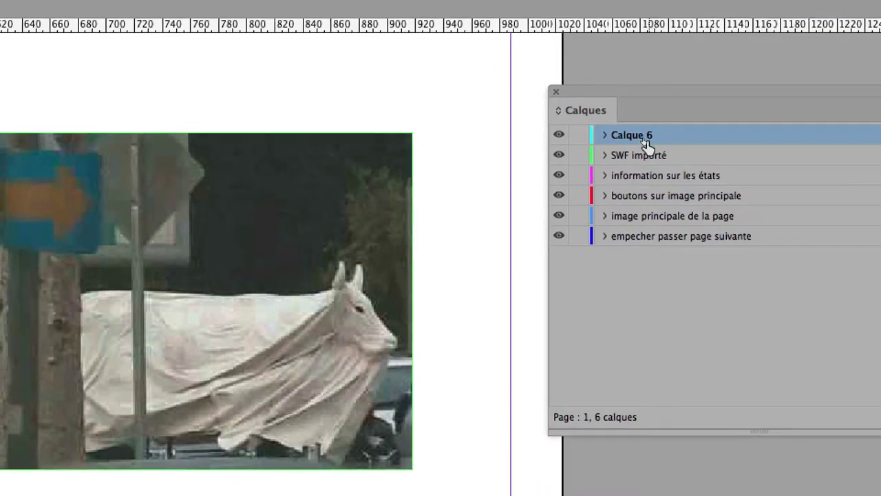
double_click(558, 106)
type("controles video")
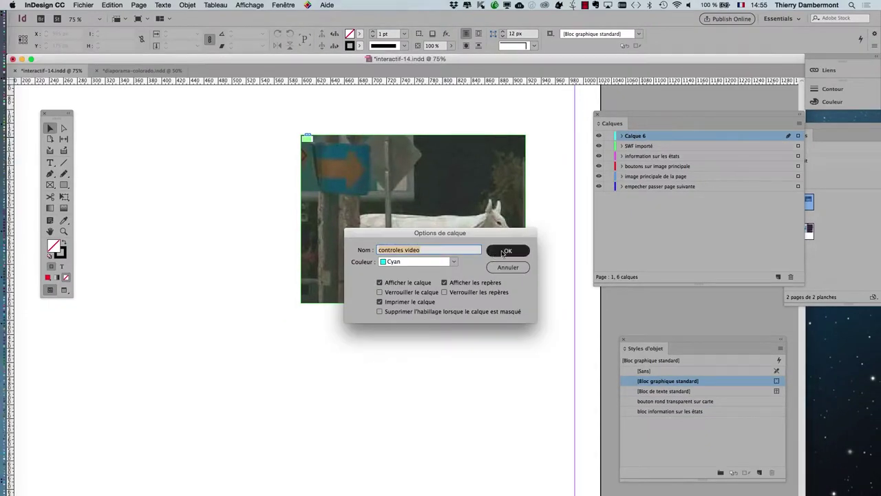
left_click(504, 253)
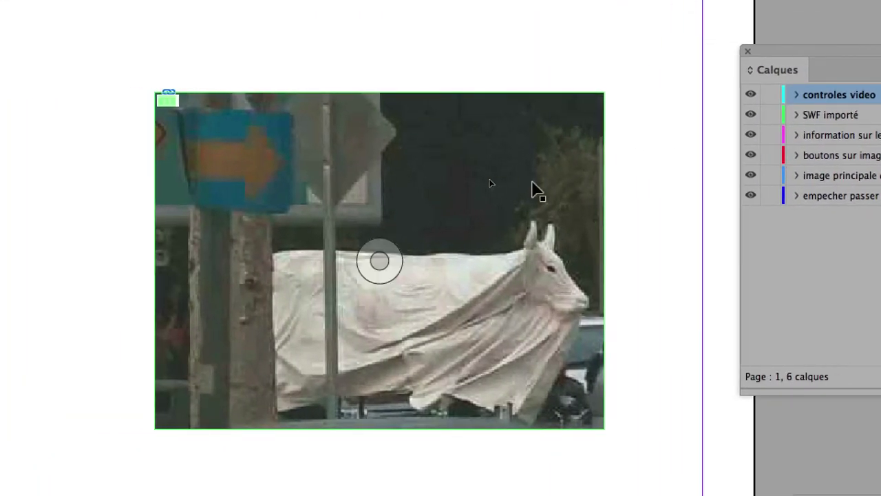
Lock every layer except 'controles video', including SWF importé holding the video
left_click(533, 184)
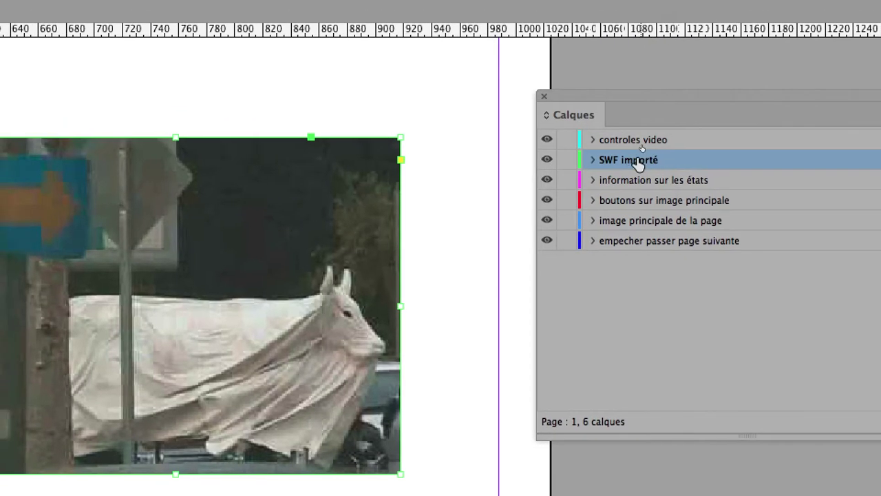
left_click(600, 159)
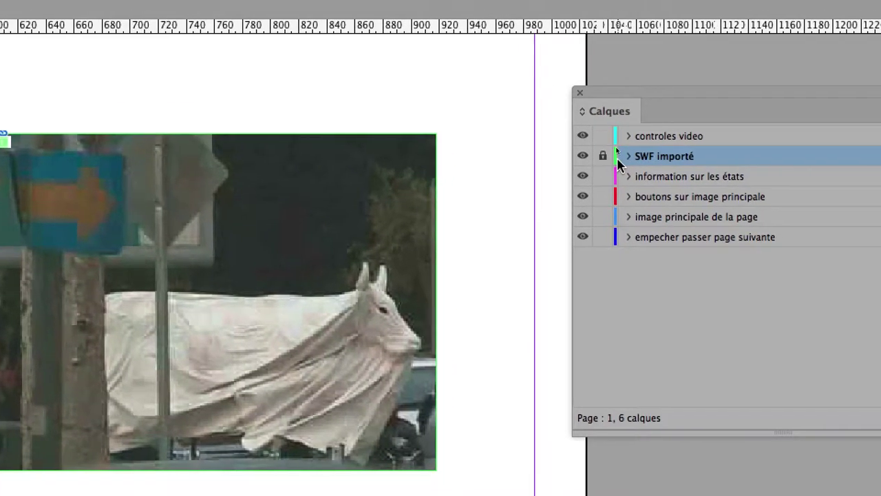
left_click(622, 158)
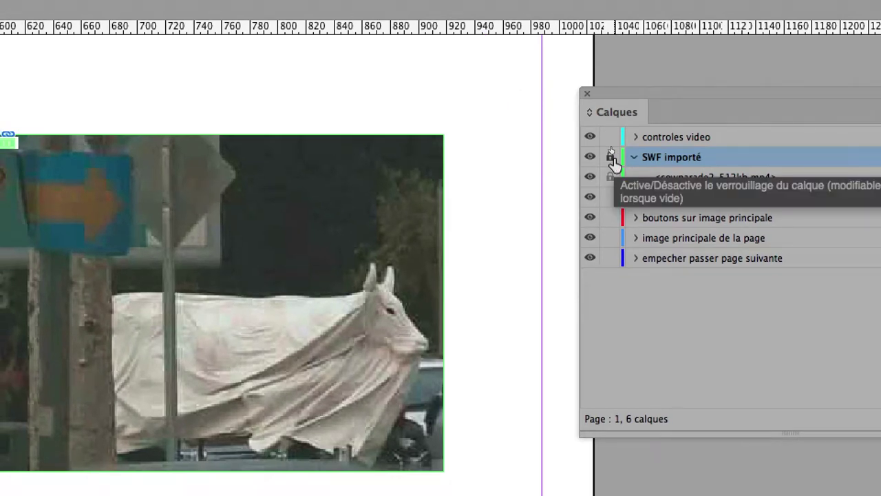
left_click(634, 158)
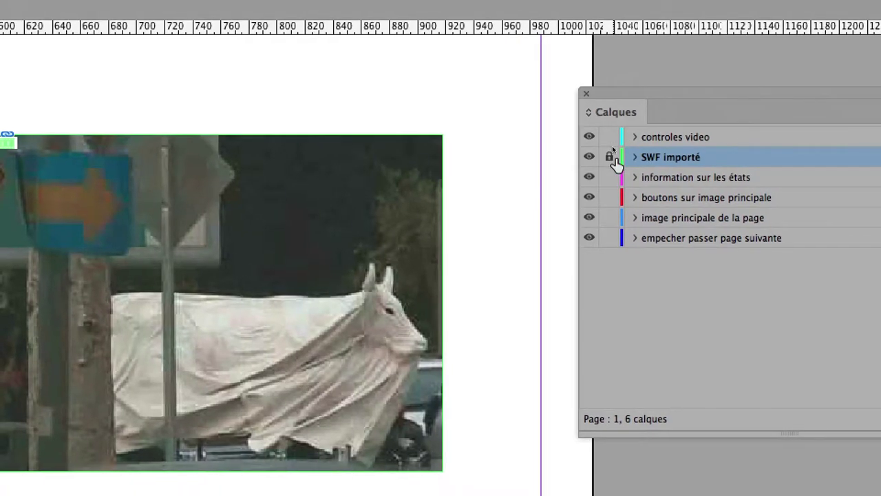
left_click(609, 156)
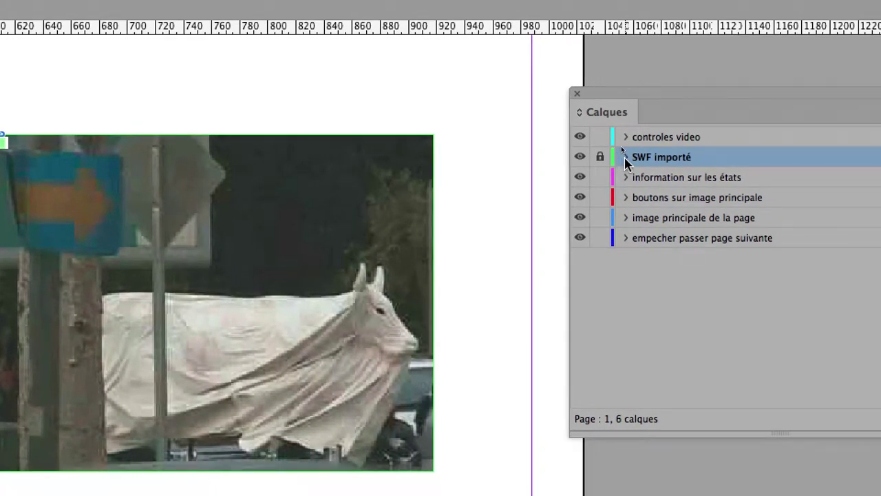
left_click(626, 158)
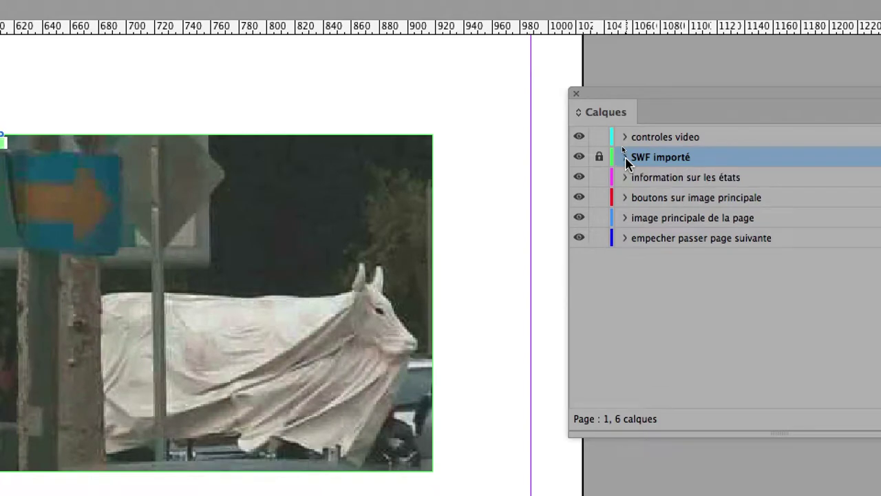
left_click(598, 156)
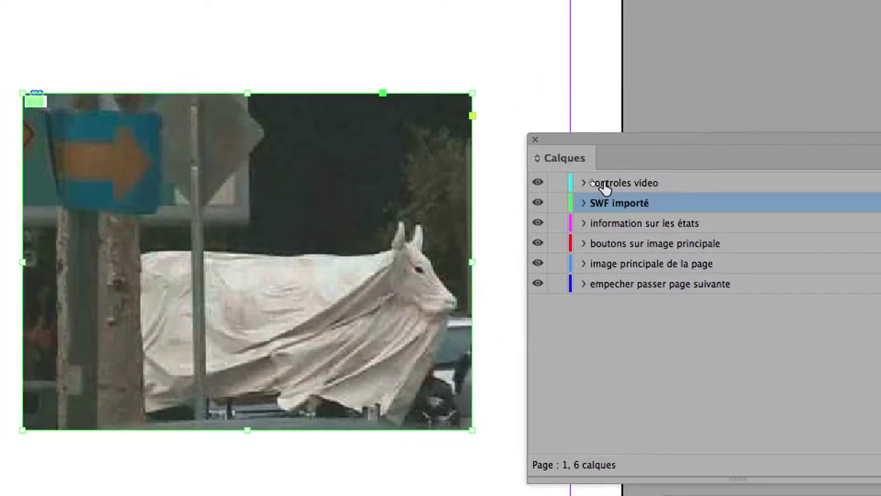
left_click(604, 183)
left_click(558, 183, "alt")
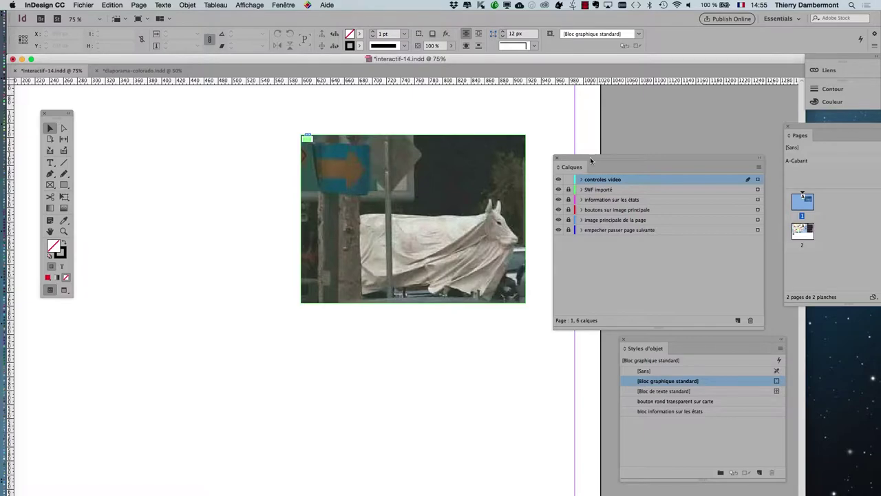
Draw a text frame below the cow video containing the word 'lecture'
left_click_drag(590, 159, 622, 125)
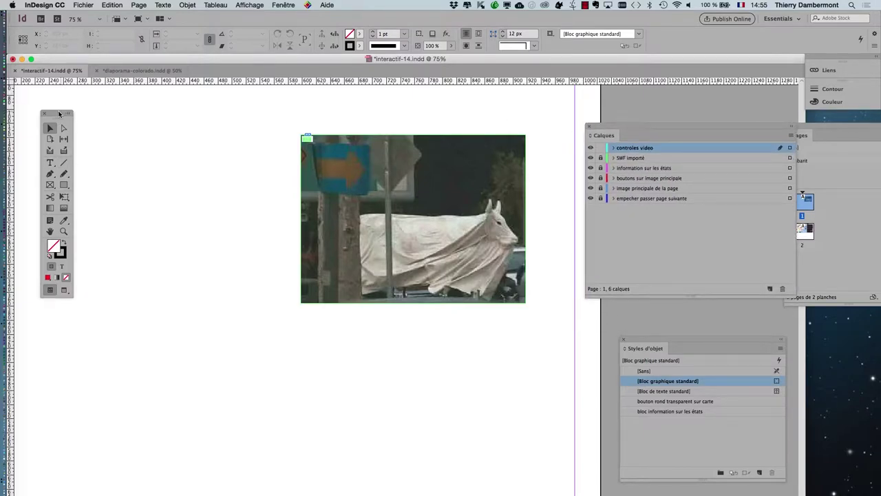
left_click_drag(59, 113, 203, 148)
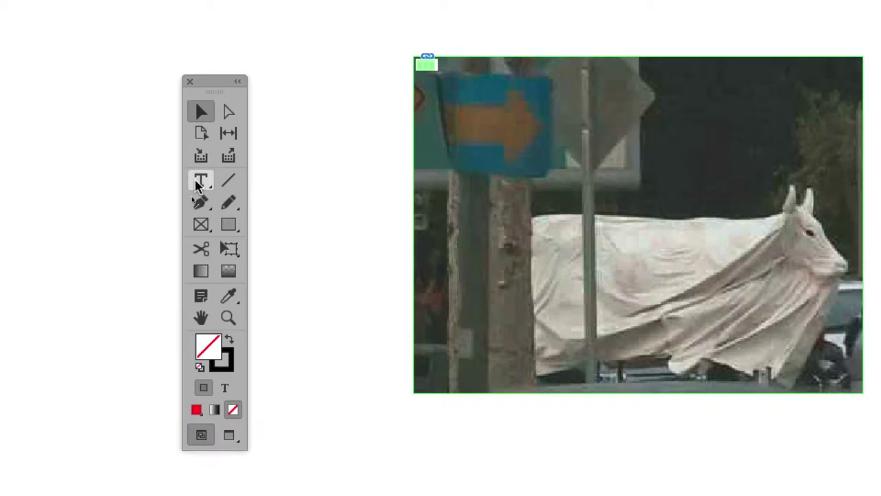
left_click(197, 183)
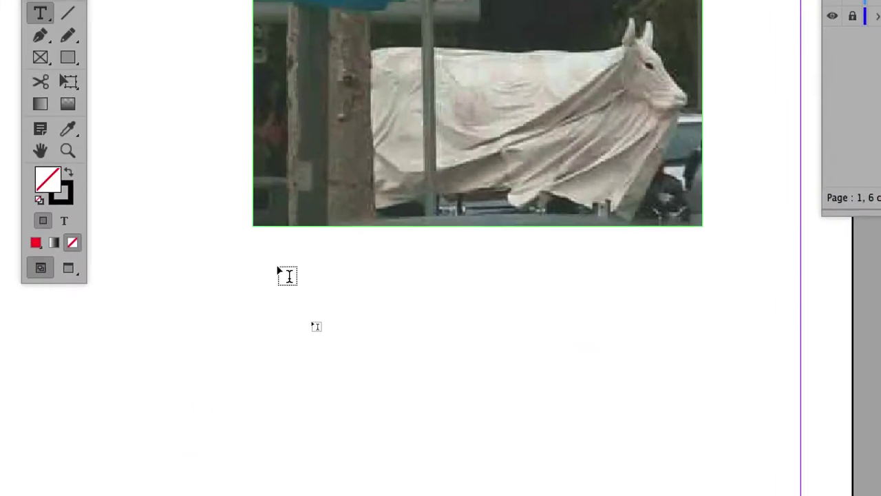
left_click_drag(174, 234, 328, 279)
type("lecture")
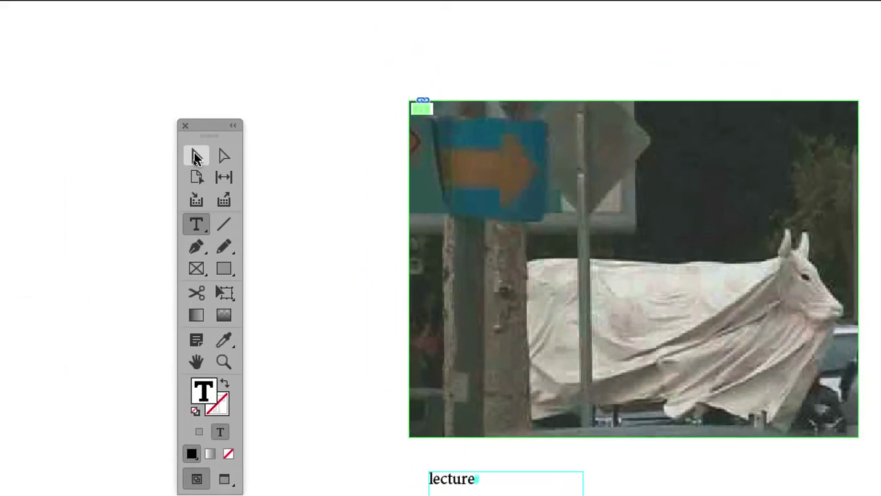
Fit the 'lecture' frame to its word and place it below the video at X 646 px
left_click(195, 157)
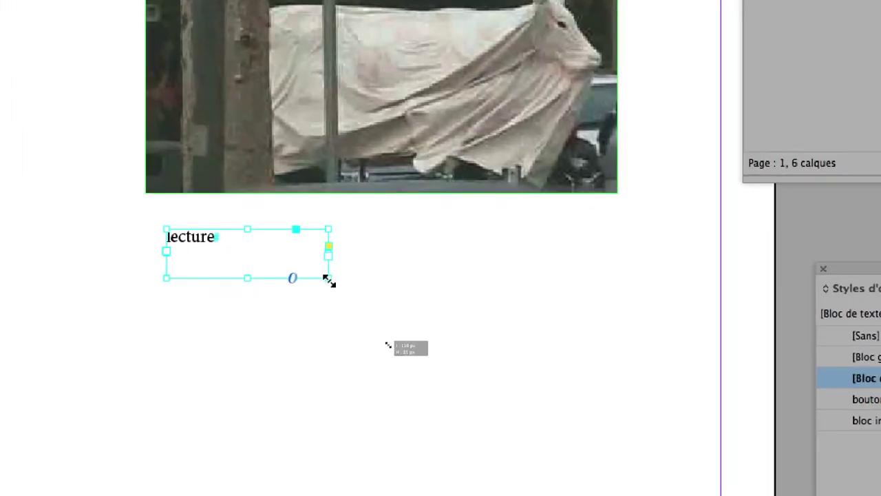
left_click_drag(327, 278, 328, 283)
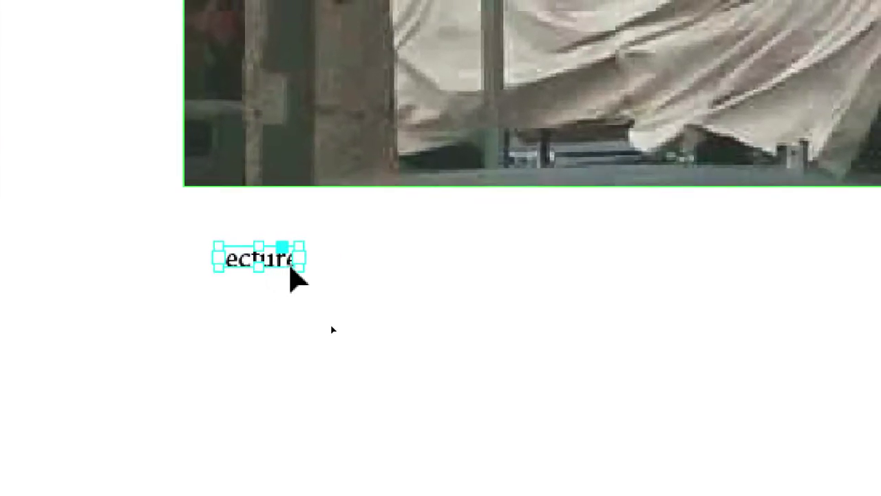
left_click_drag(290, 270, 541, 409)
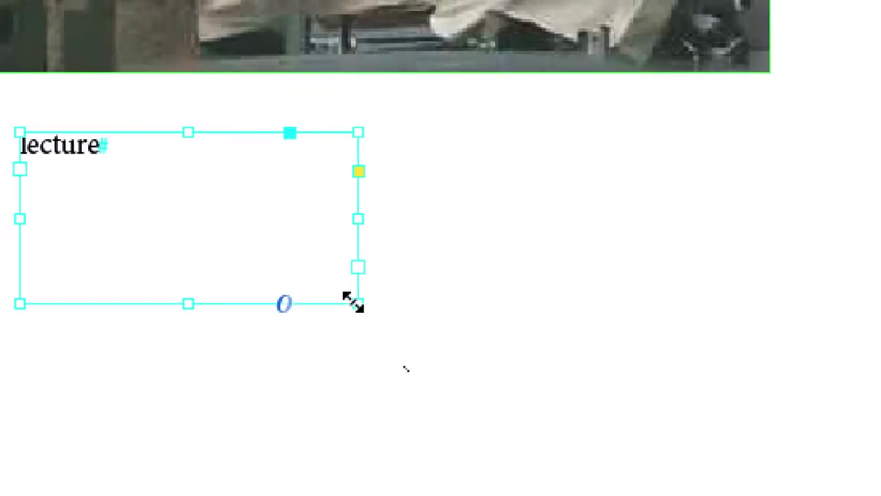
double_click(352, 302)
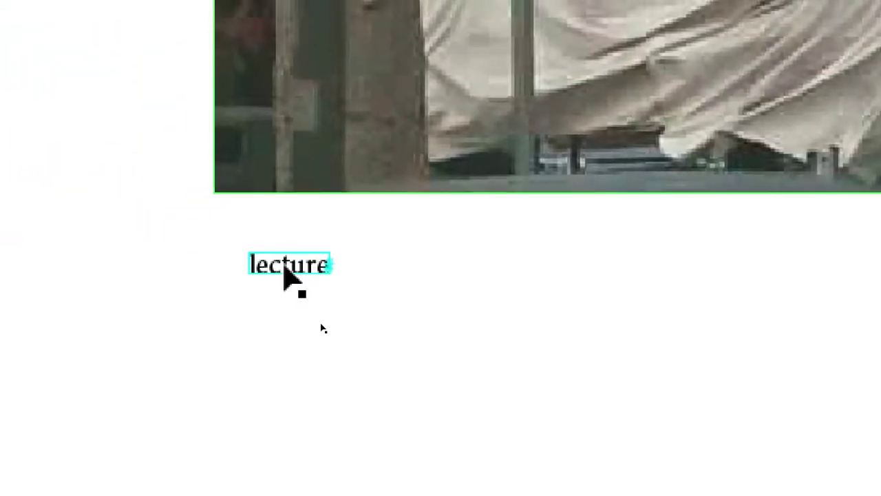
mouse_move(337, 278)
left_mouse_down()
mouse_move(350, 298)
mouse_move(386, 315)
left_mouse_up()
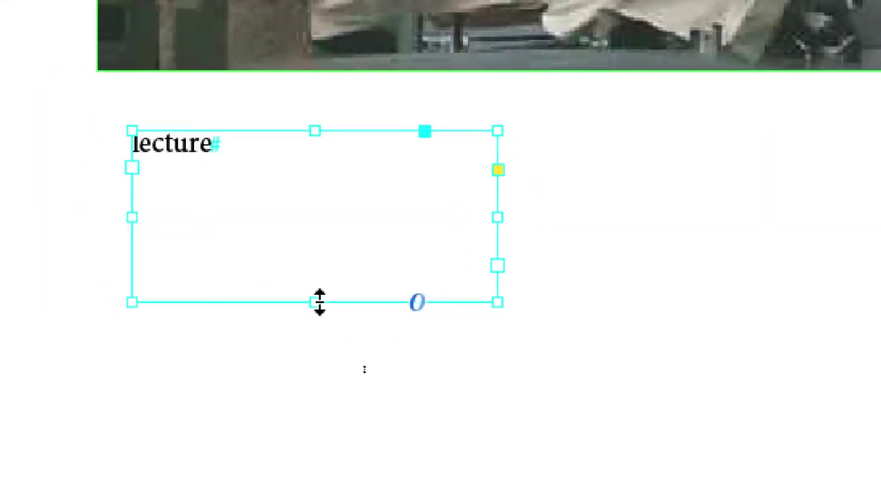
double_click(319, 301)
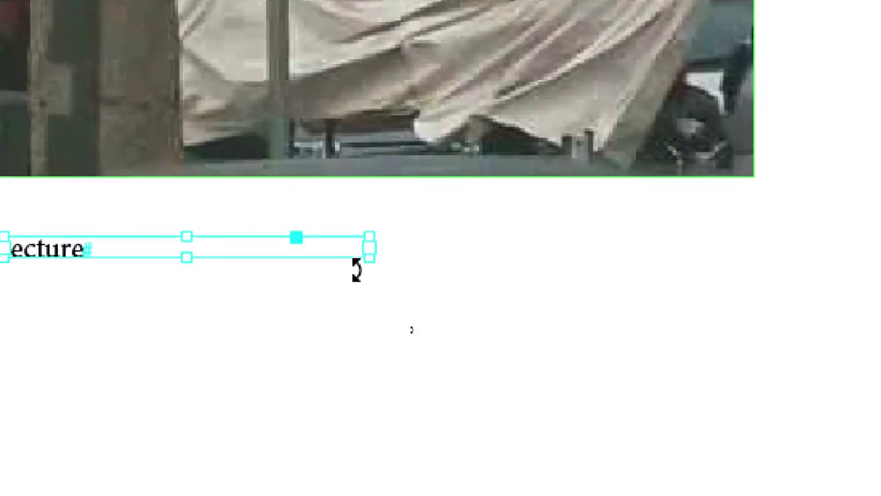
left_click_drag(362, 267, 365, 354)
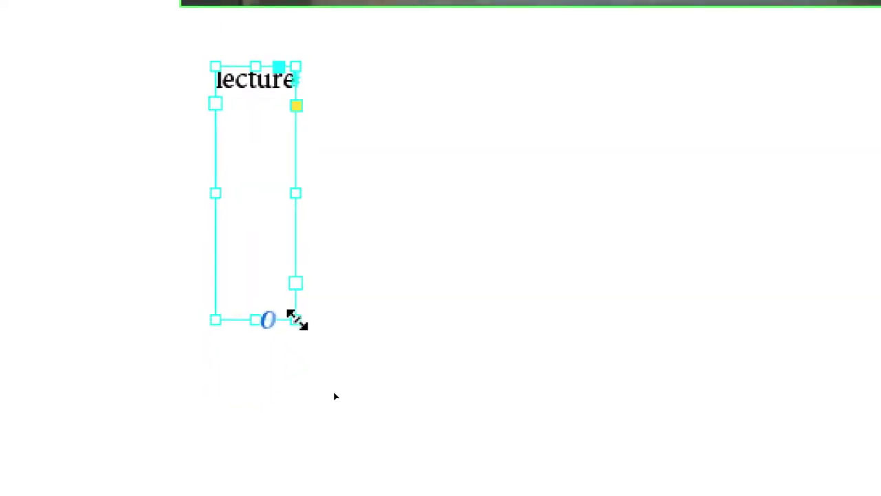
double_click(296, 320)
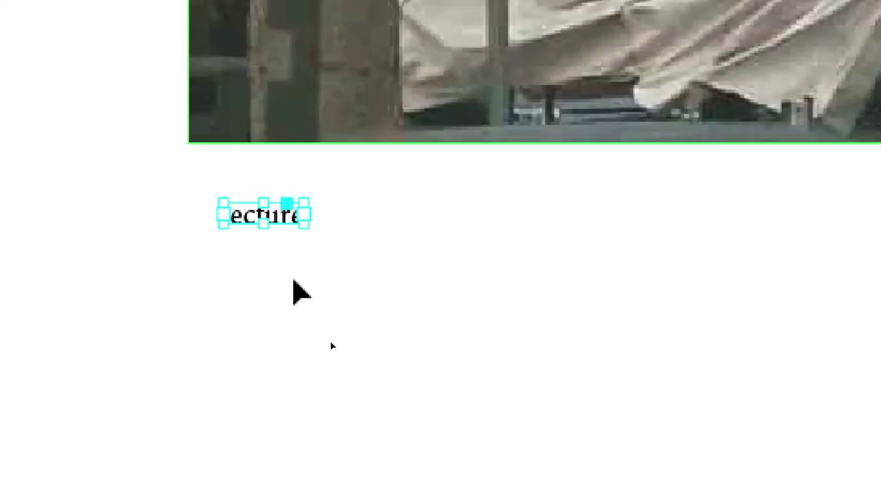
left_click_drag(289, 265, 308, 271)
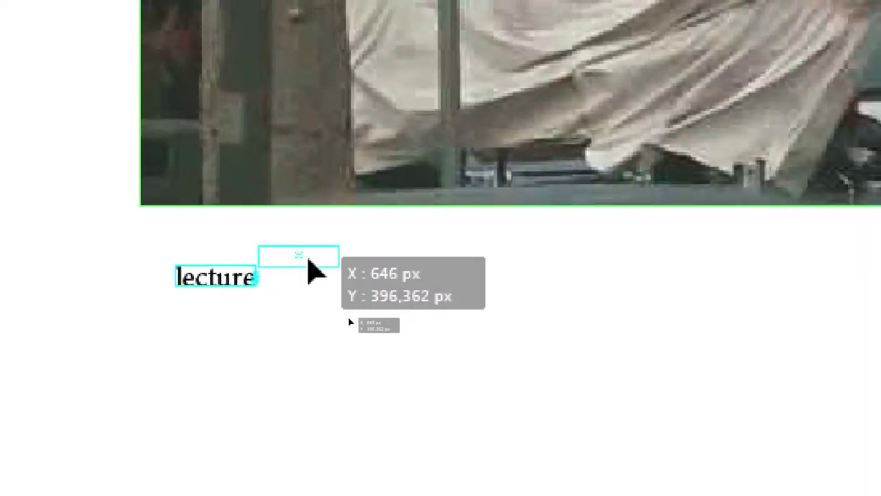
left_click(307, 259)
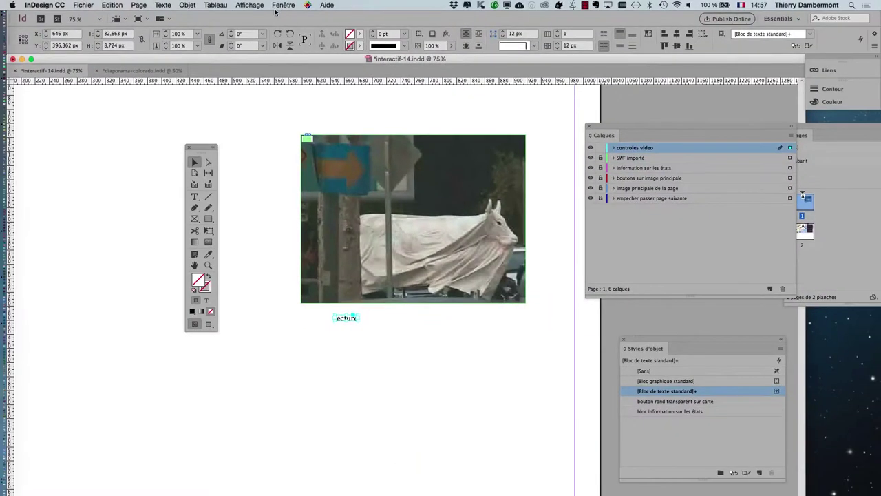
Make the 'lecture' frame a Bouton named 'lecture-video-vaches', triggered on release or tap
left_click(295, 4)
mouse_move(300, 169)
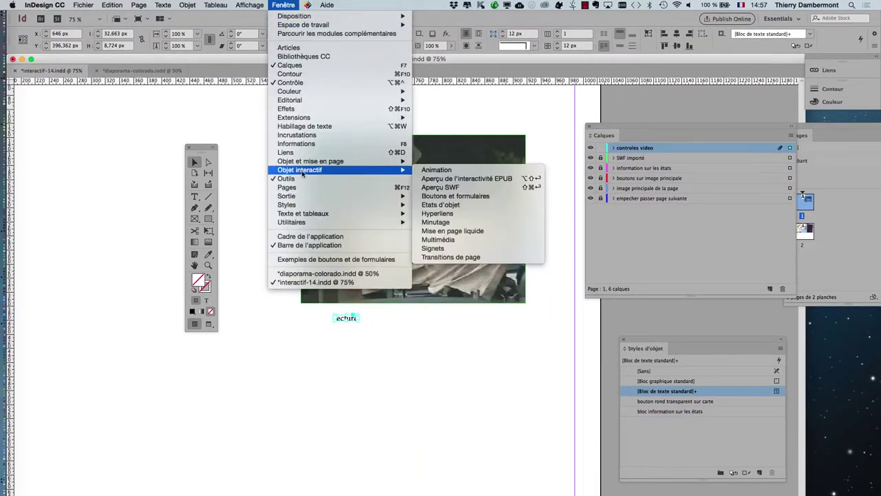
left_click(474, 199)
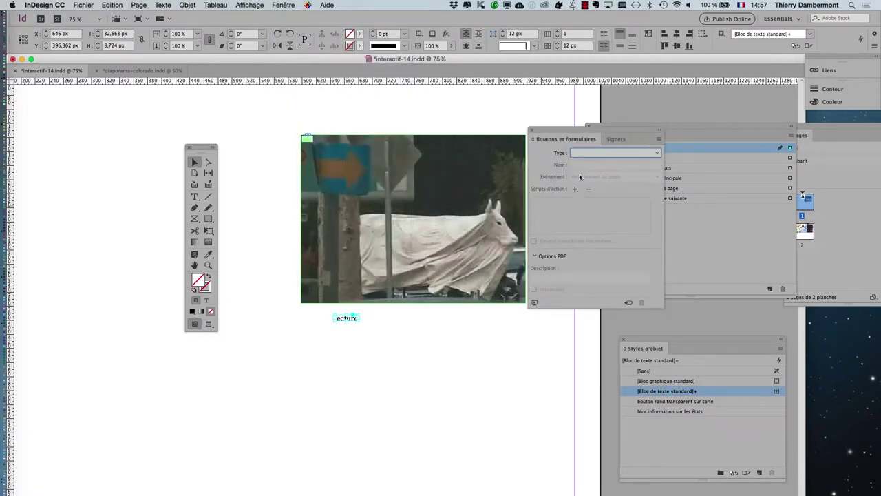
left_click_drag(557, 135, 411, 251)
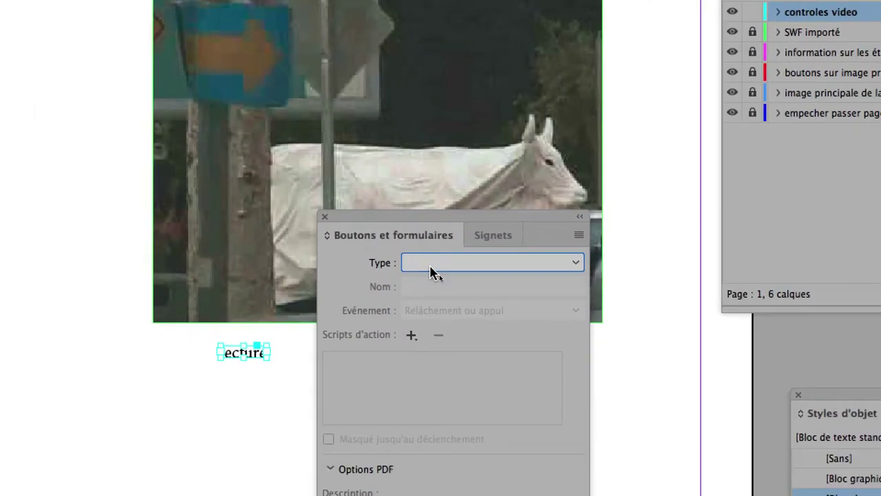
left_click(440, 274)
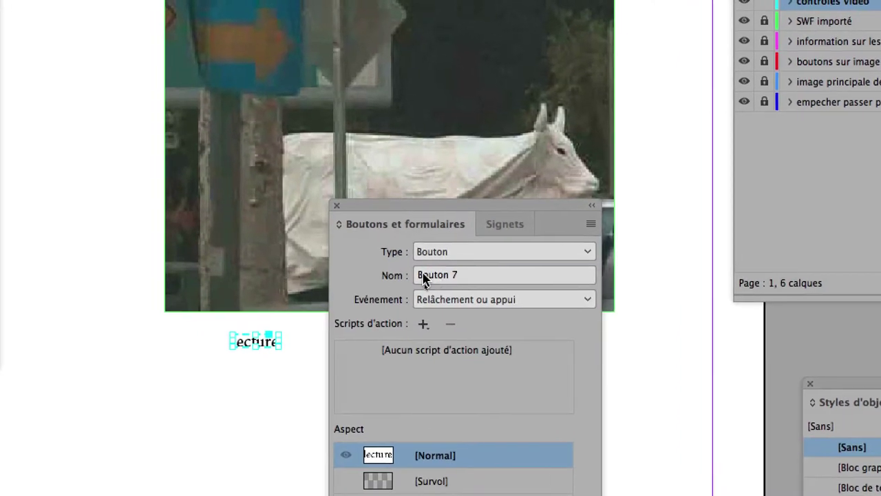
left_click(424, 277)
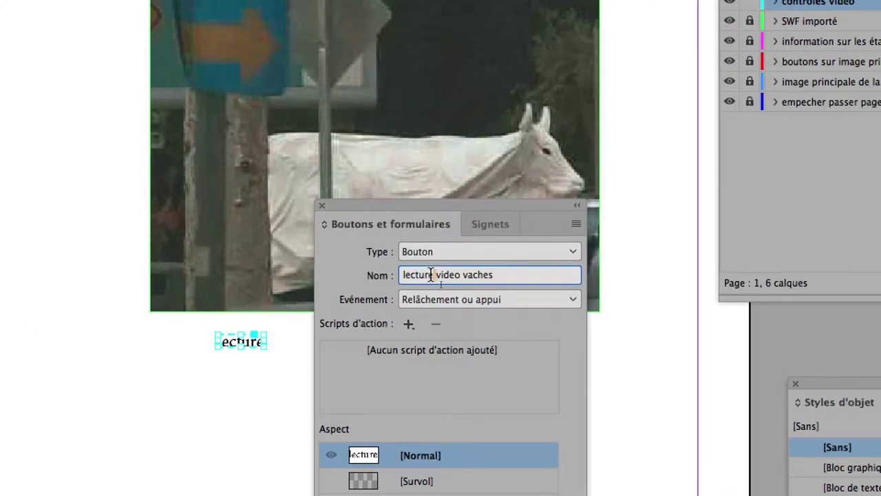
type("-")
left_click_drag(458, 274, 463, 274)
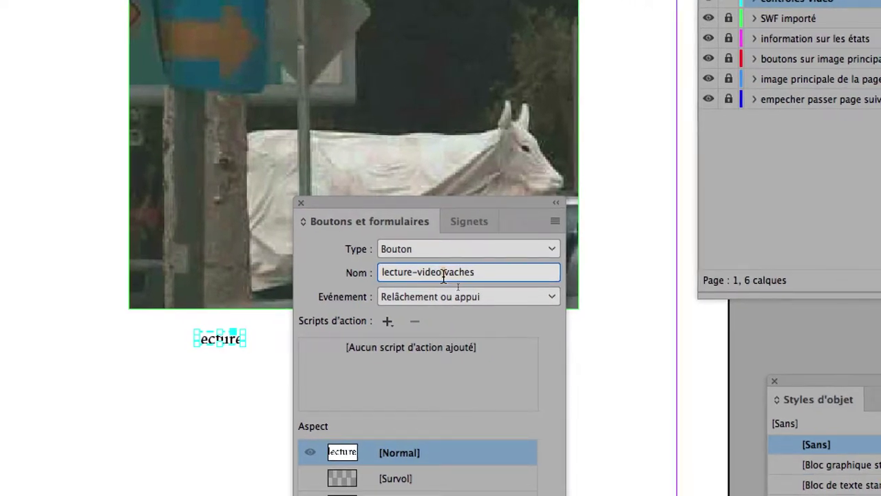
type("-")
left_click(389, 313)
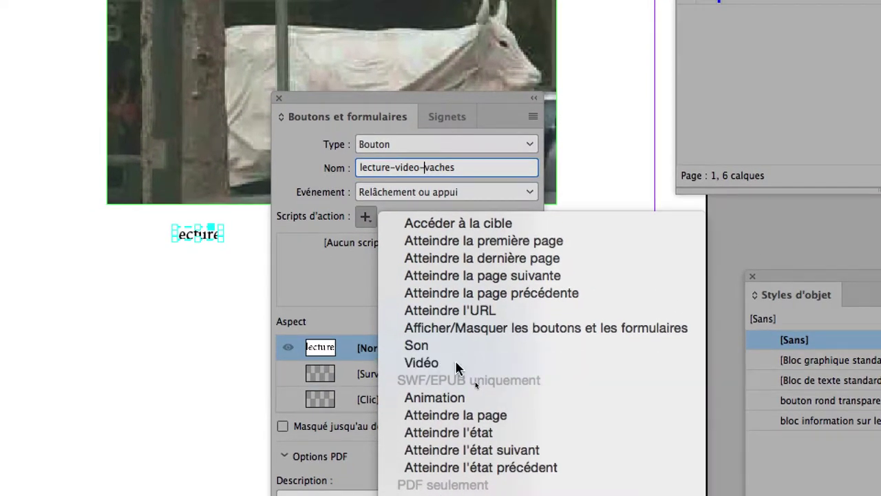
Add a Vidéo action that plays cowparade2_512kb.mp4 with the Lecture option
left_click(457, 366)
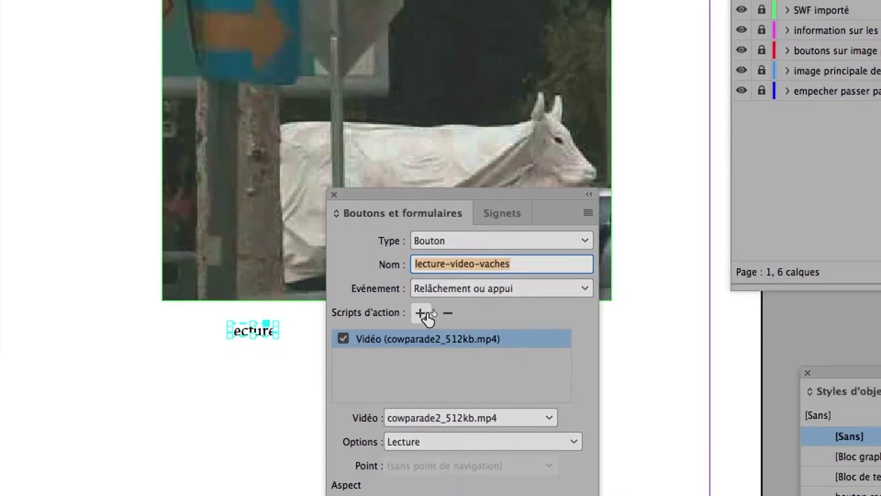
left_click(426, 310)
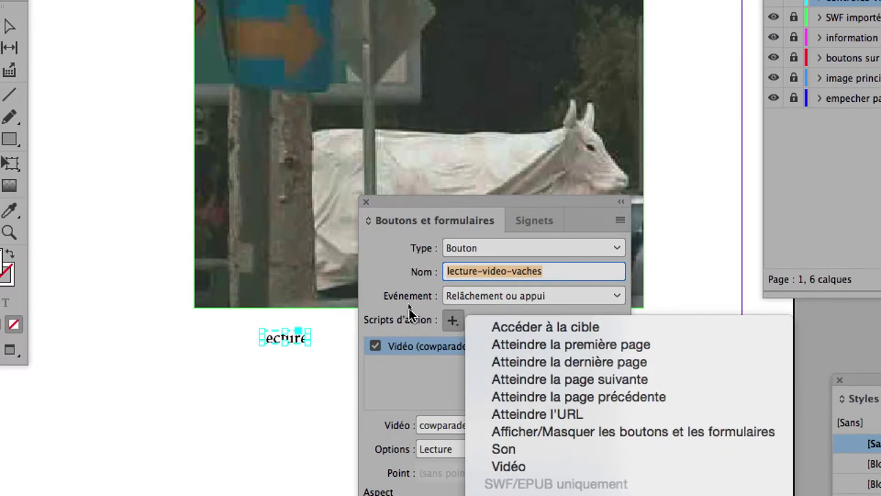
left_click(372, 306)
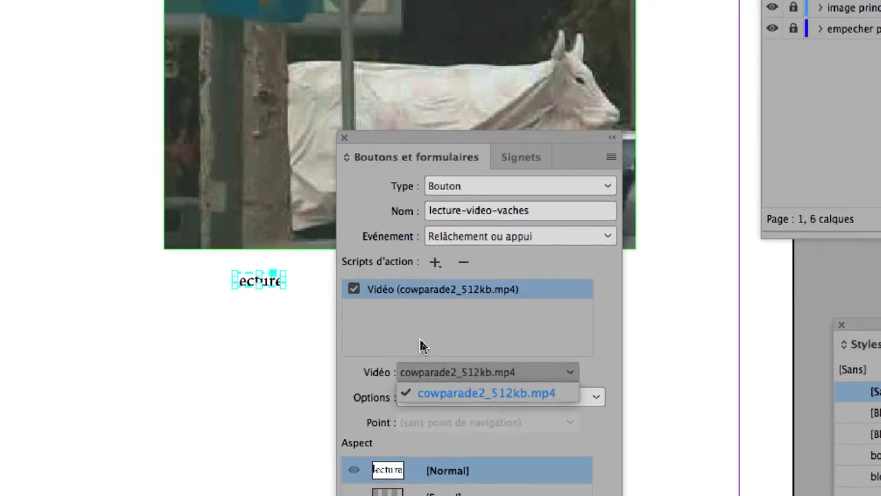
left_click(423, 346)
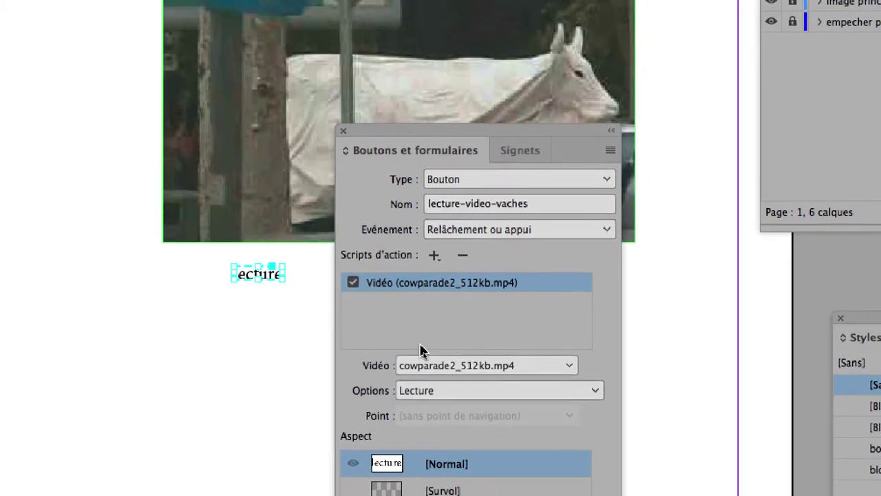
left_click(421, 399)
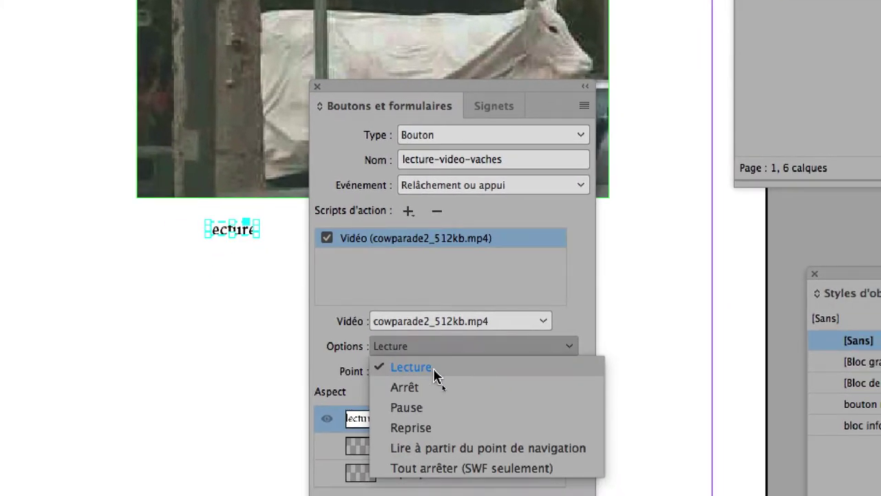
left_click(434, 369)
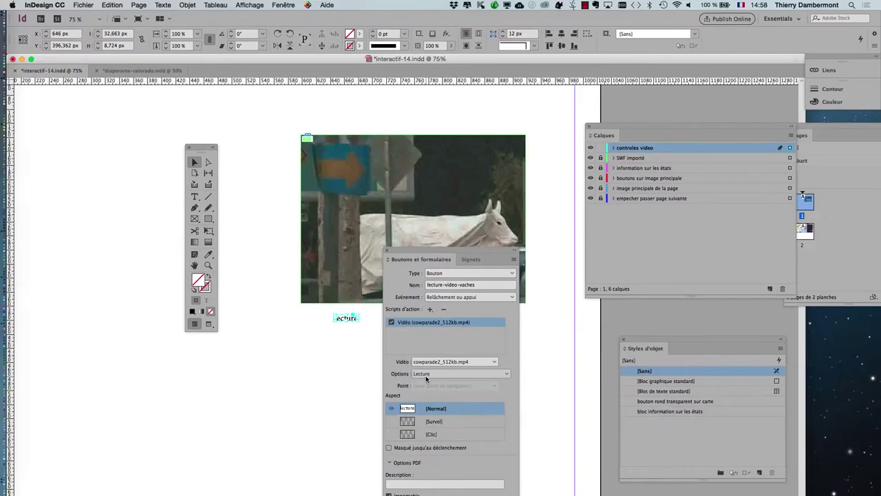
Save the document as interactif-15.indd
left_click(86, 3)
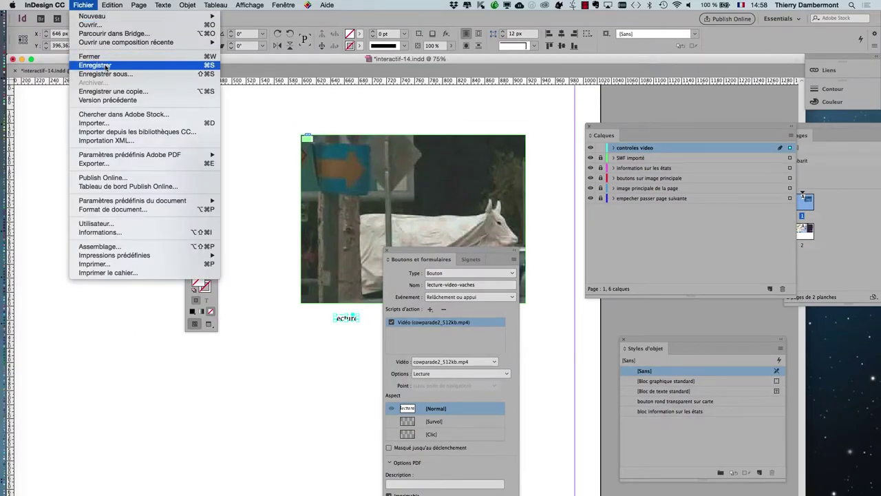
left_click(96, 65)
left_click(89, 5)
left_click(104, 73)
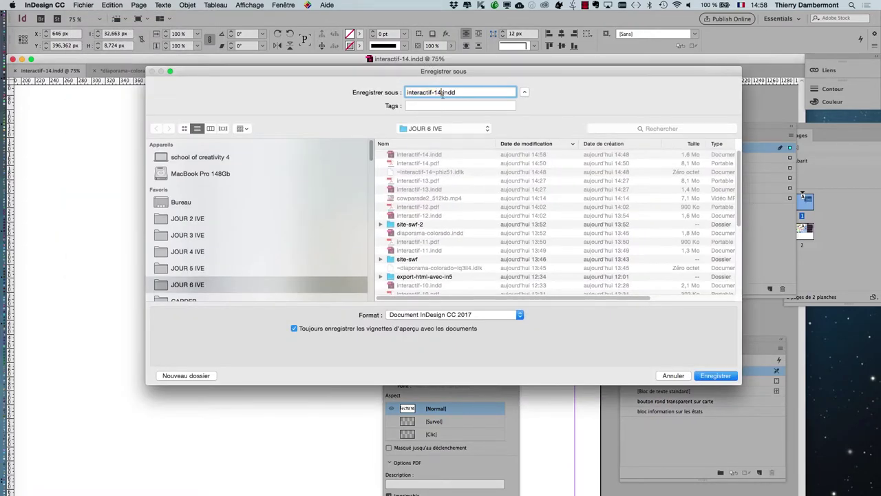
key("Return")
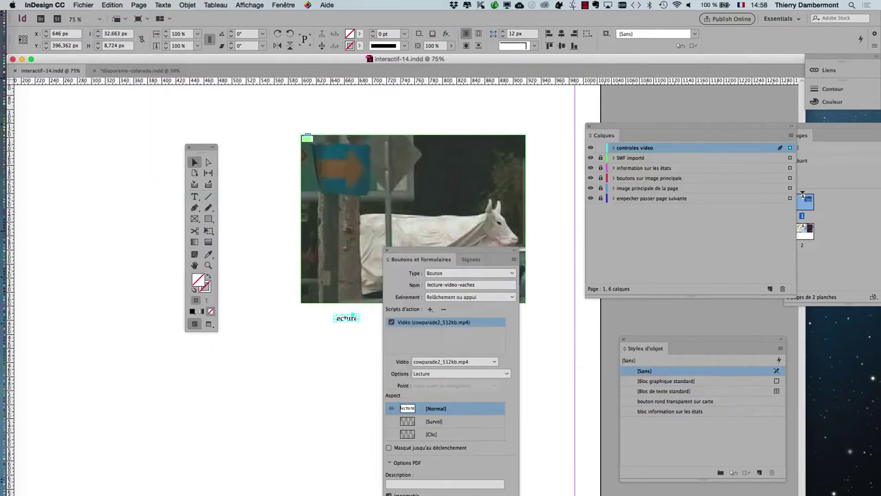
Export the layout as interactive PDF interactif-15.pdf, dismissing the overset and security warnings
left_click(83, 4)
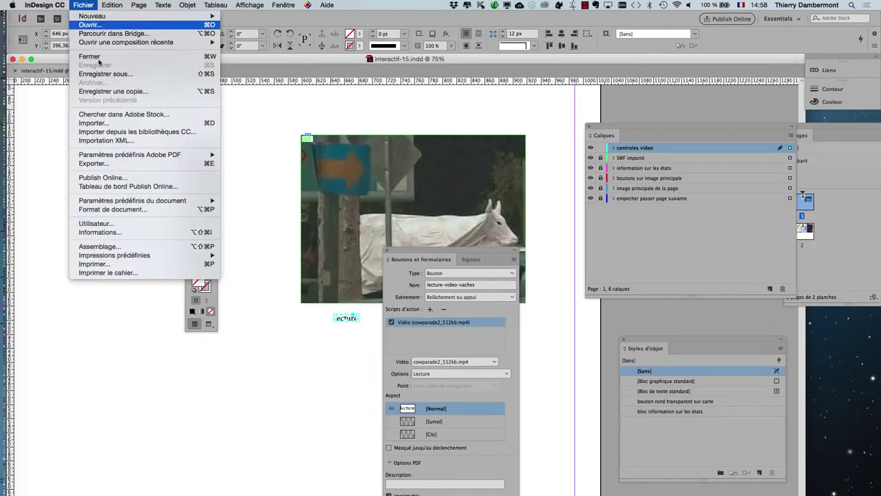
left_click(136, 164)
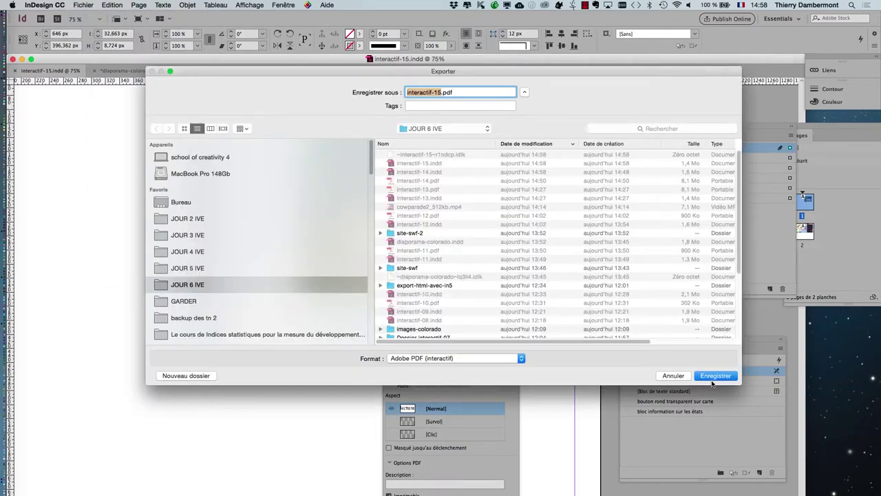
left_click(715, 376)
left_click(760, 337)
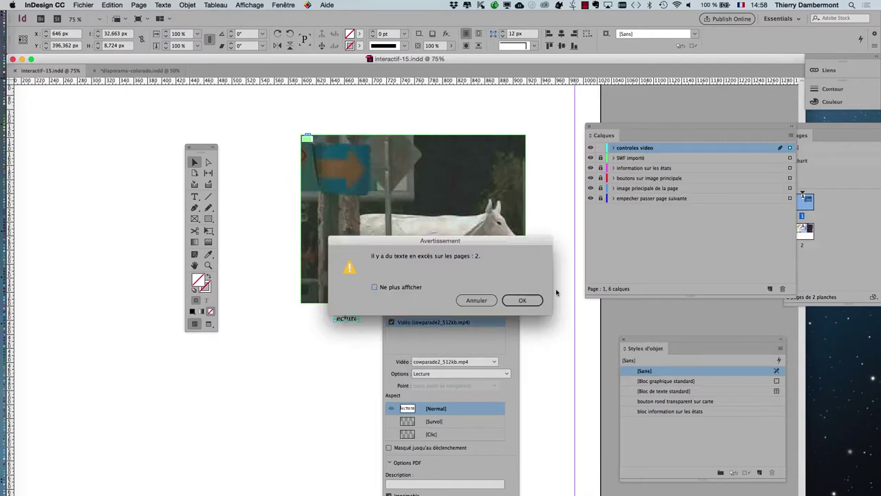
left_click(523, 301)
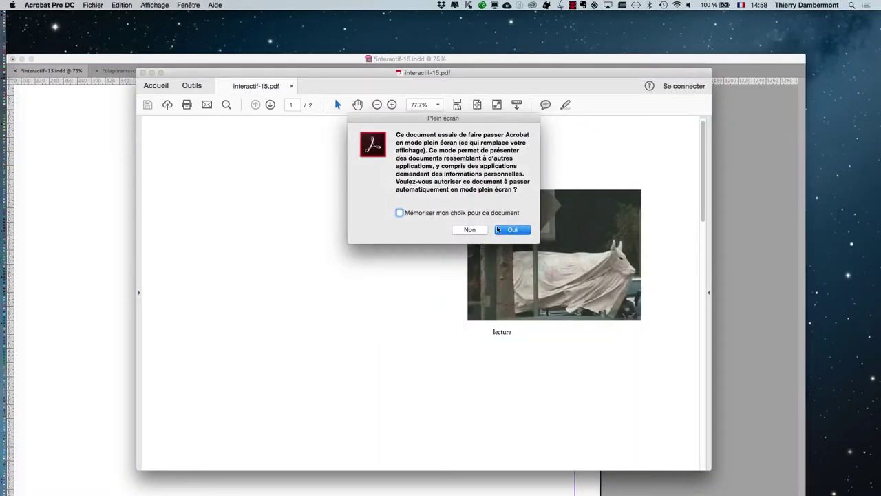
left_click(512, 230)
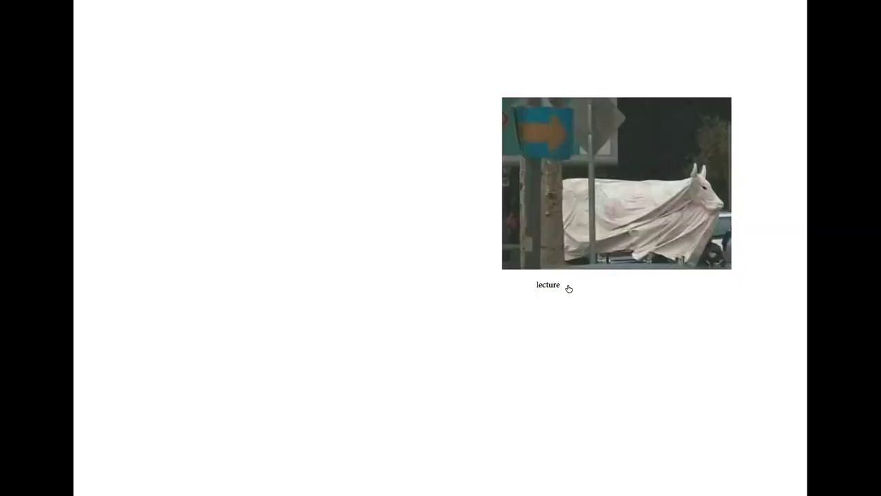
Test the lecture button playing the cow video, then exit full screen and close the PDF
left_click(569, 288)
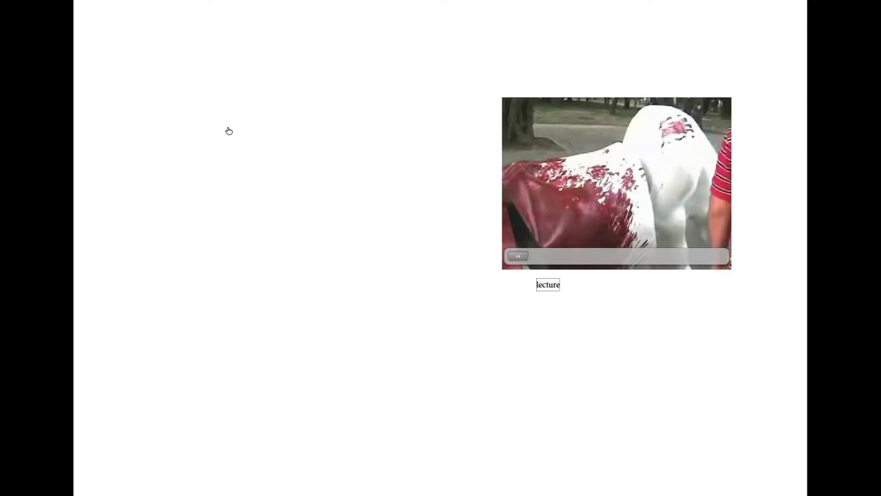
key("Escape")
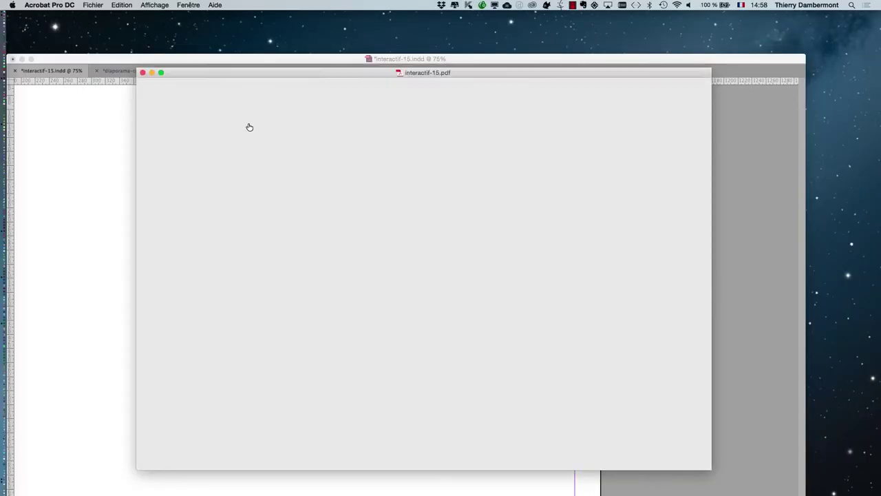
key("super+q")
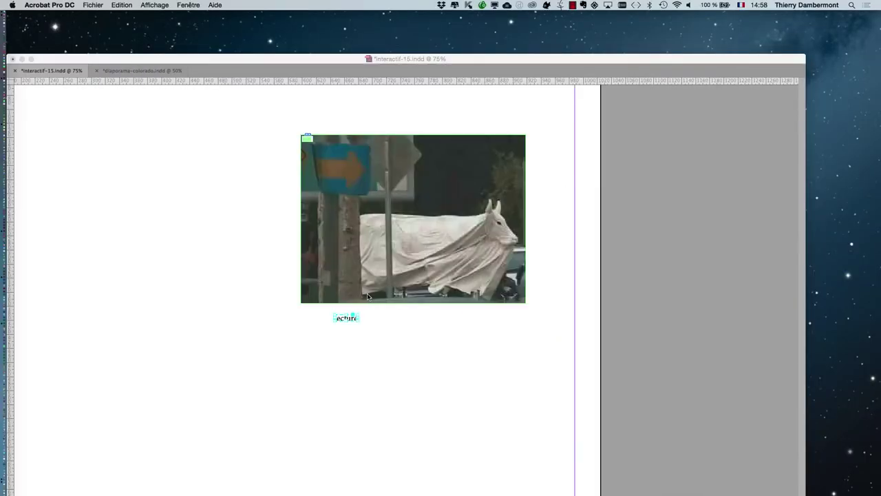
Unlock all layers, select the cow video frame and close the Boutons et formulaires panel
left_click(350, 349)
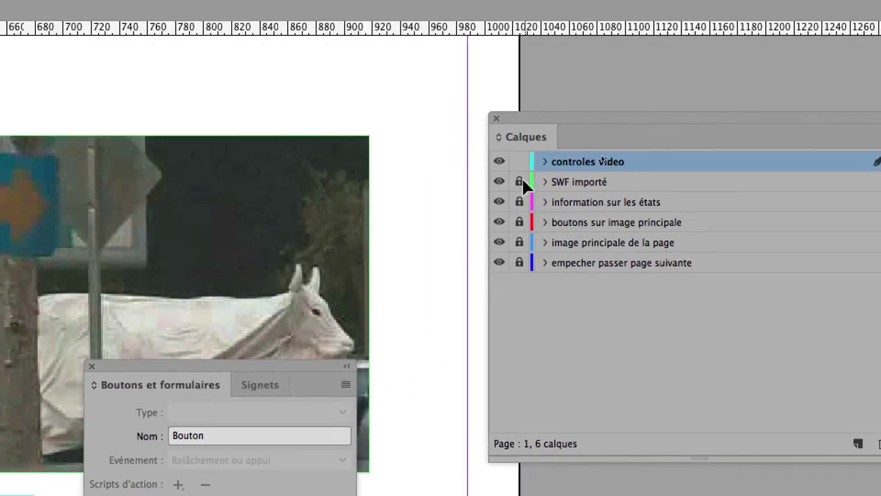
left_click_drag(521, 179, 522, 259)
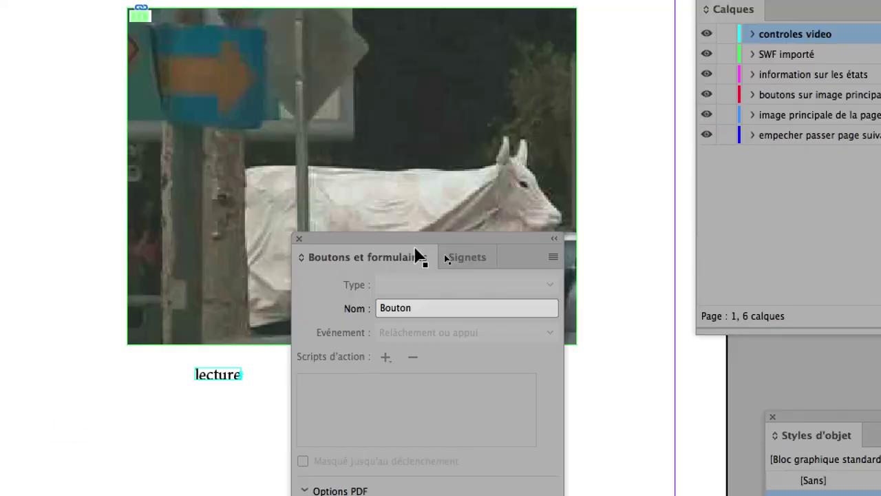
left_click_drag(413, 247, 638, 114)
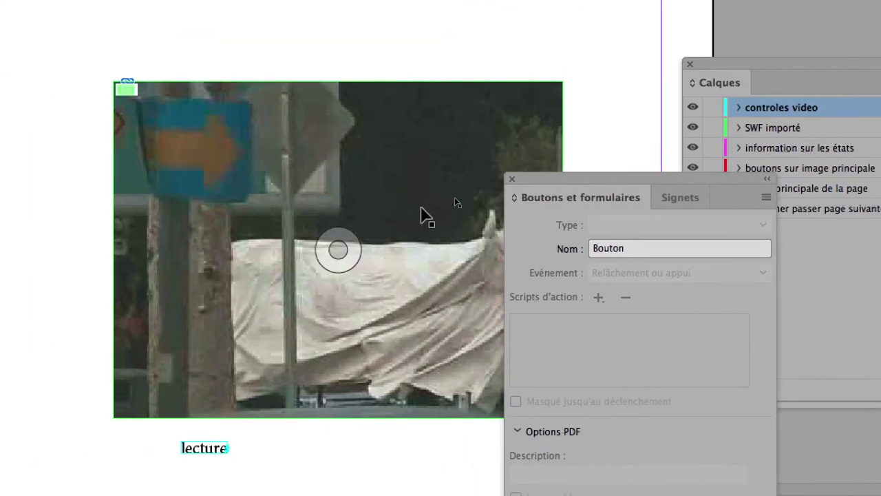
left_click(421, 208)
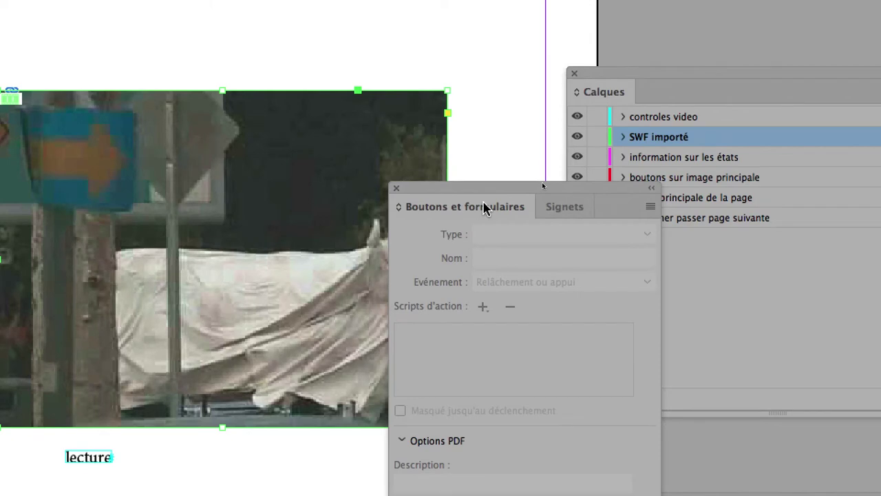
left_click_drag(482, 208, 459, 211)
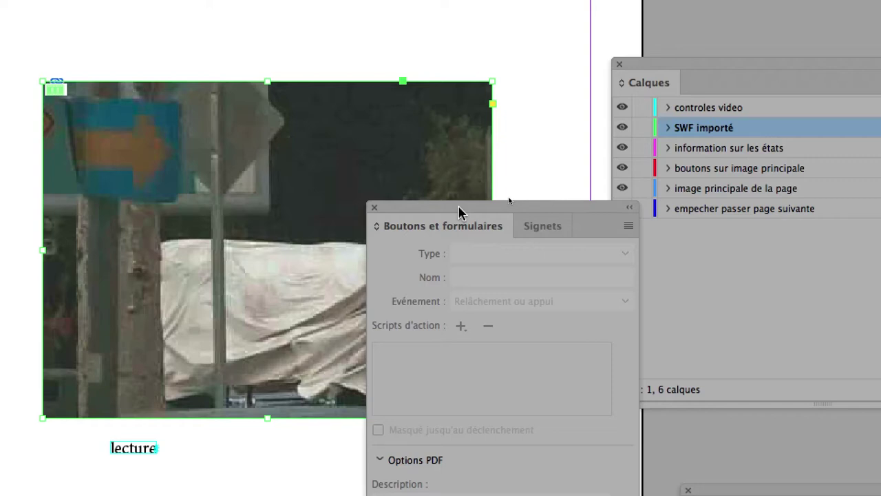
left_click_drag(459, 212, 463, 228)
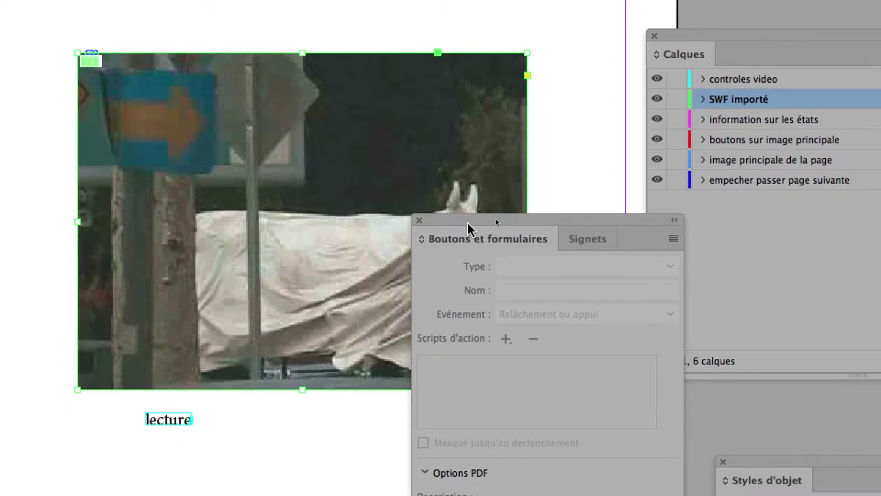
left_click(449, 225)
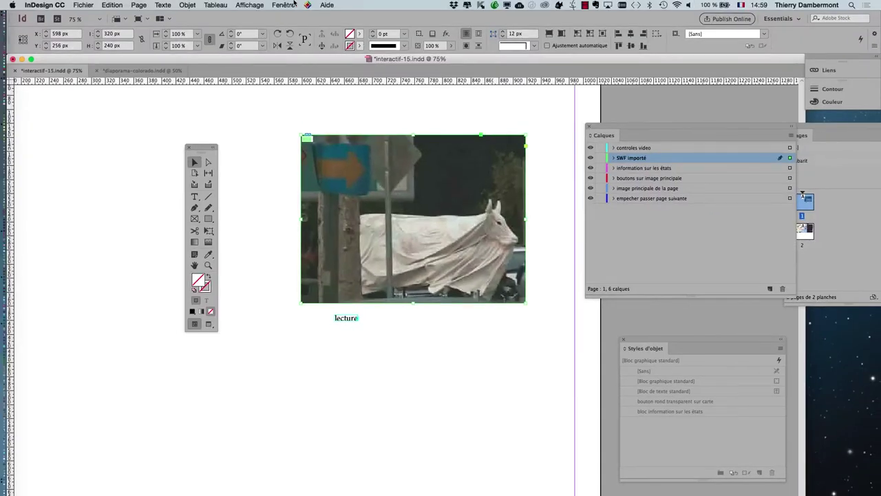
left_click(294, 3)
mouse_move(300, 170)
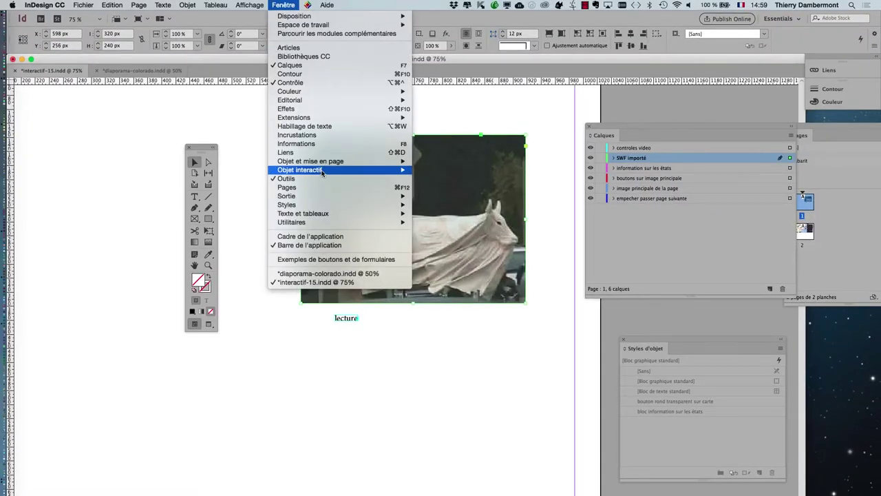
Set the video's Affiche to De l'image en cours and Barre de contrôle to Sans
left_click(475, 240)
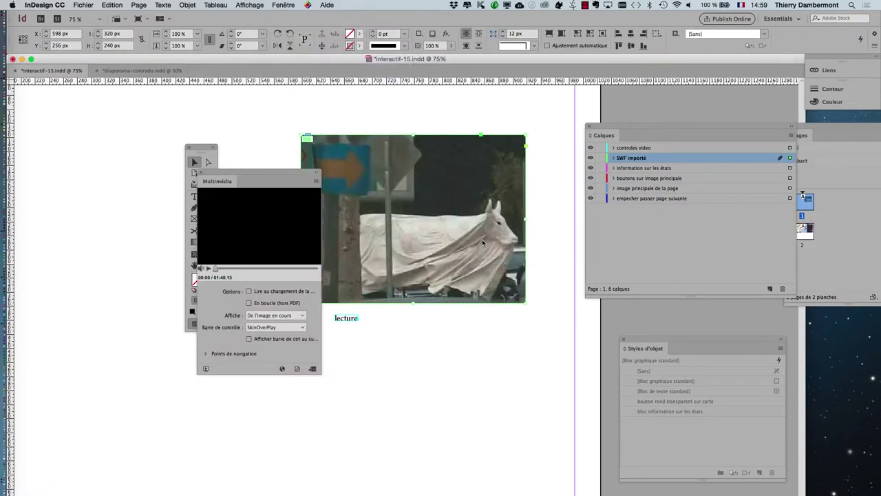
left_click_drag(276, 176, 519, 97)
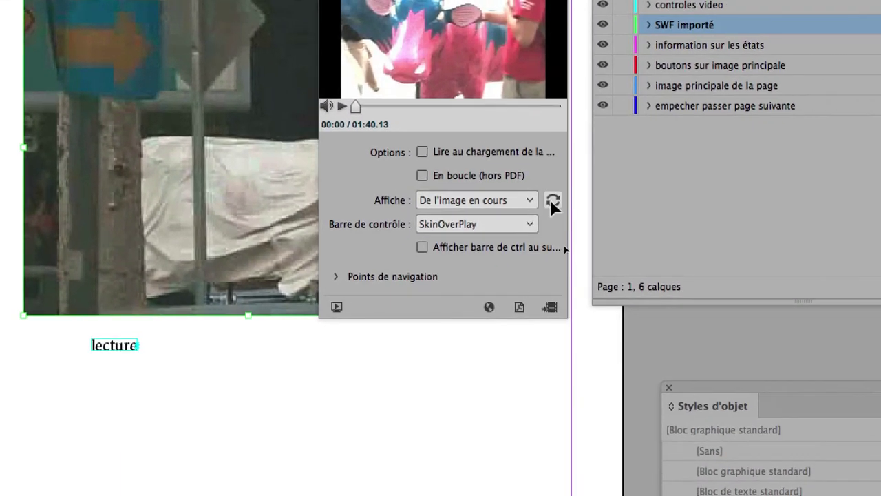
left_click(596, 196)
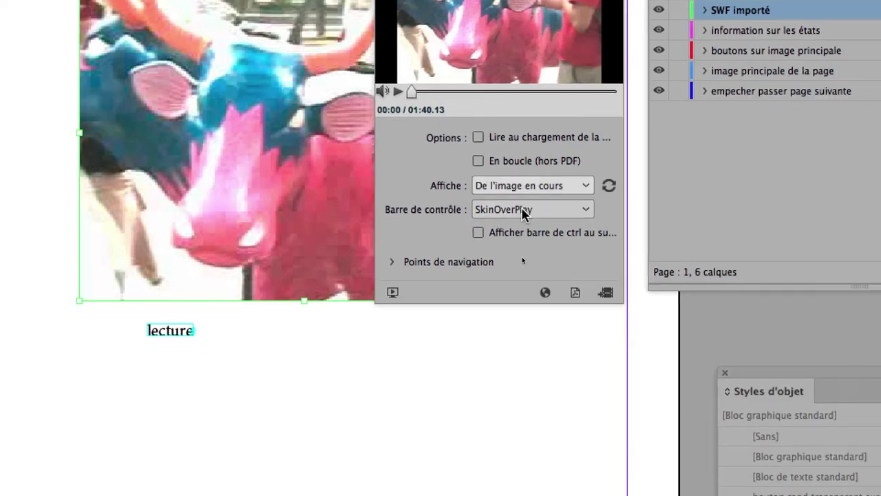
left_click(674, 271)
left_click(523, 215)
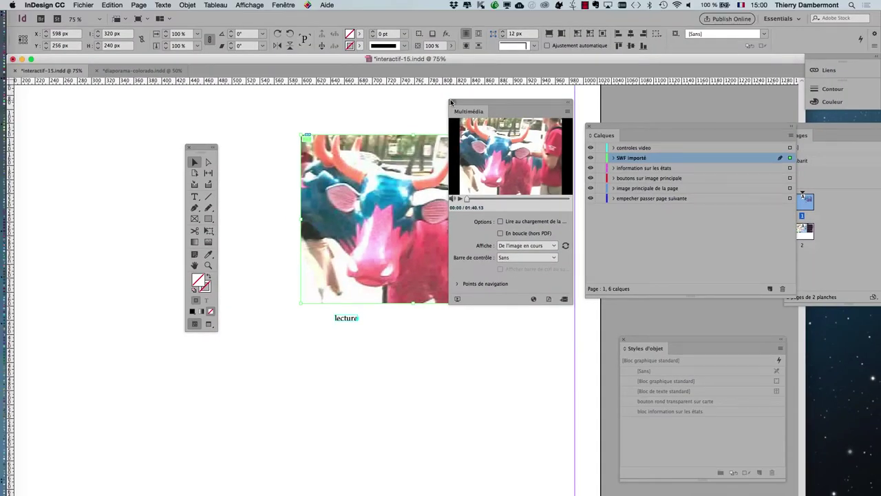
left_click(451, 102)
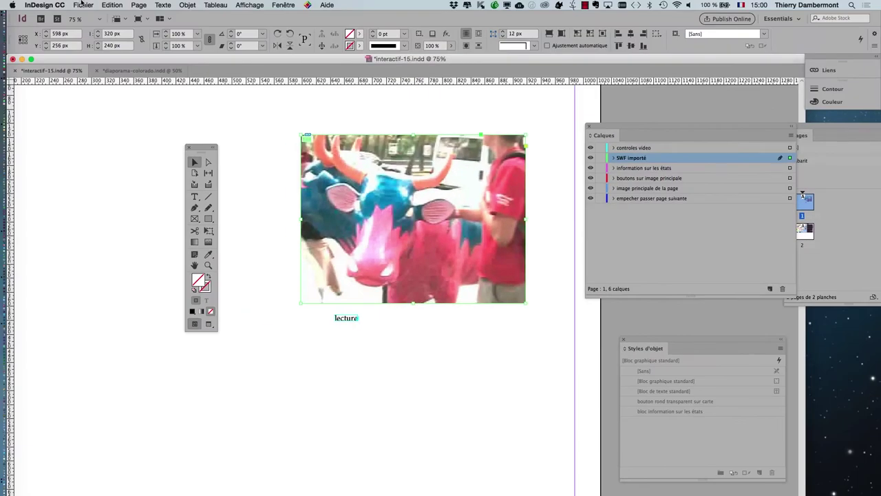
Save the layout under the new name interactif-16.indd
left_click(81, 4)
left_click(106, 74)
type("interactif-16.indd")
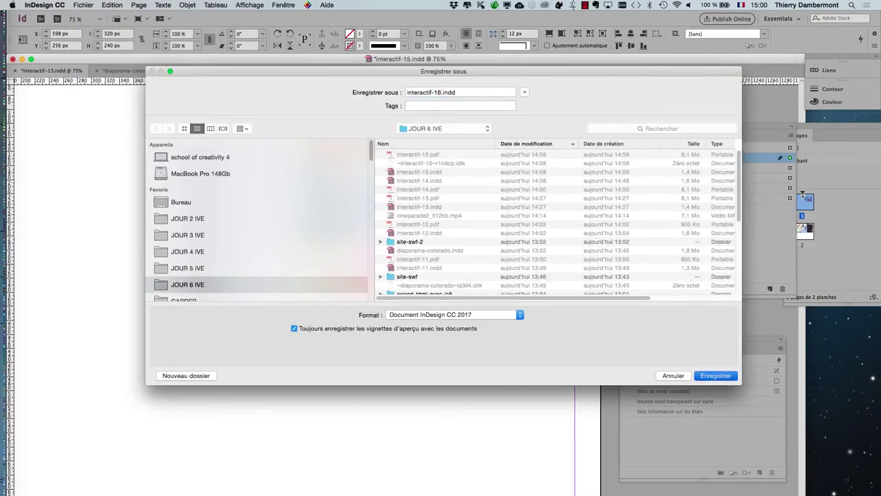
key("Return")
Export the layout as the interactive PDF interactif-16.pdf, accepting the overset text warning
left_click(80, 3)
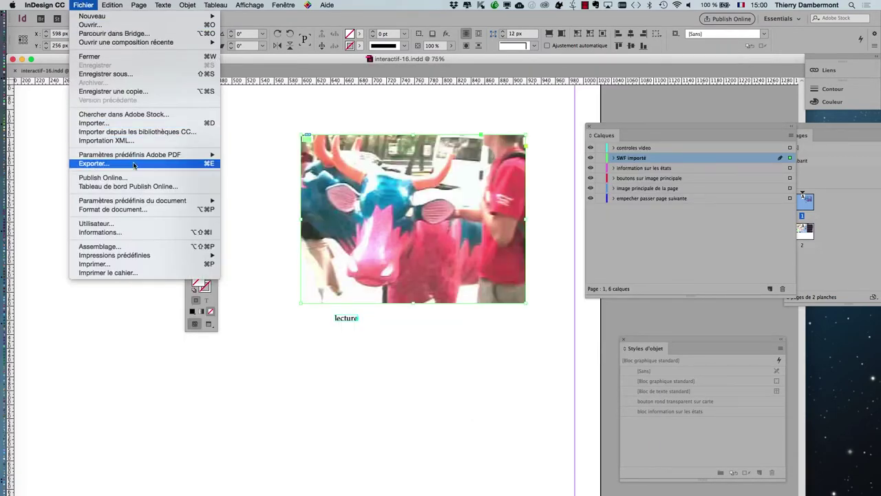
left_click(134, 165)
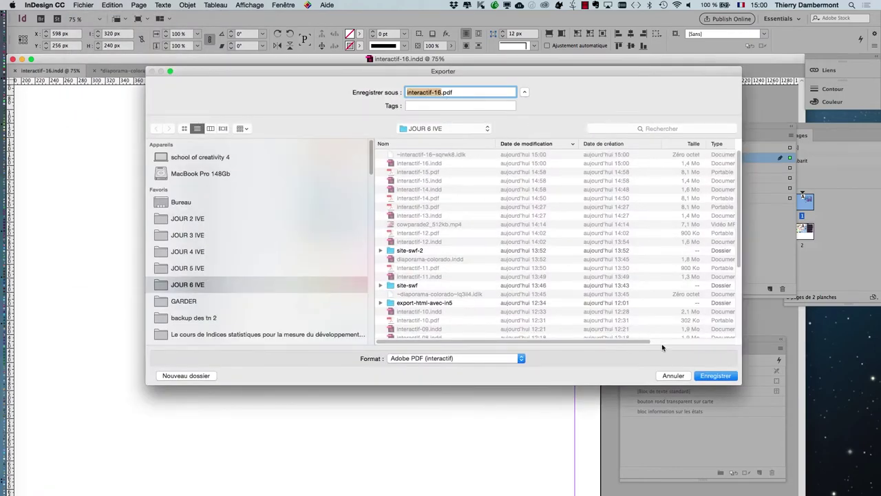
left_click(719, 378)
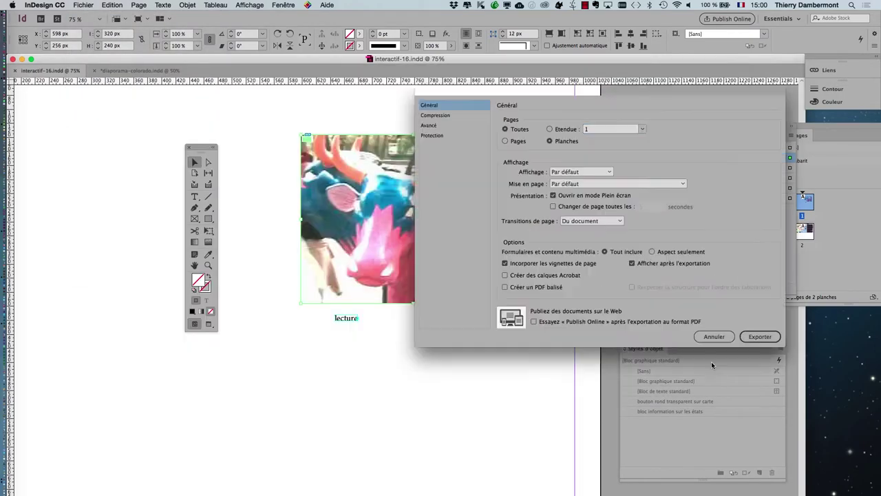
left_click(752, 337)
left_click(528, 300)
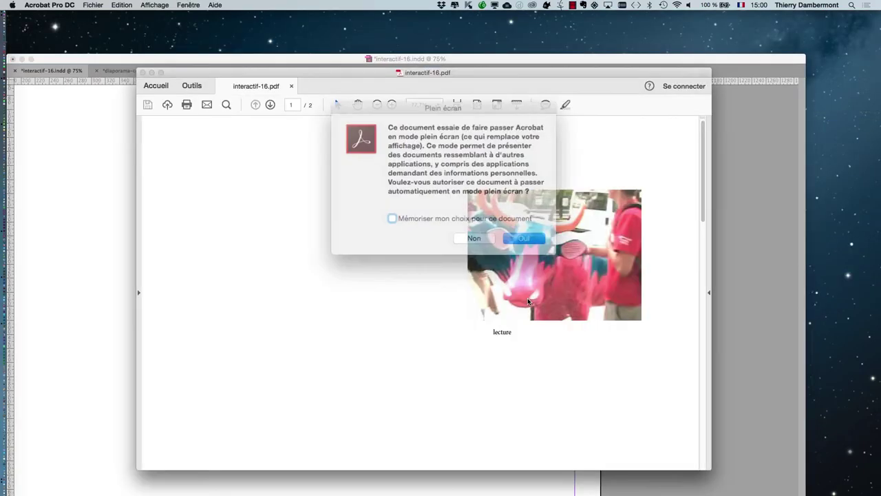
Open the PDF full screen, play the cow video from 'lecture', then exit and close it
left_click(523, 231)
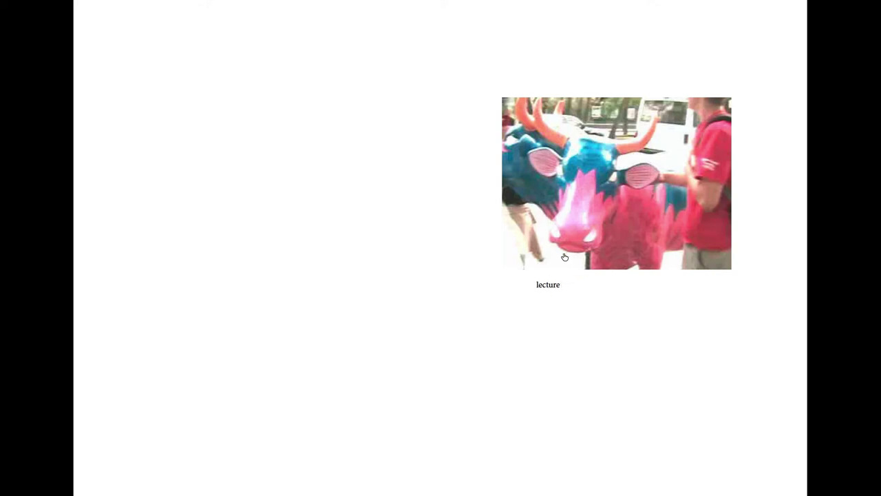
left_click(548, 290)
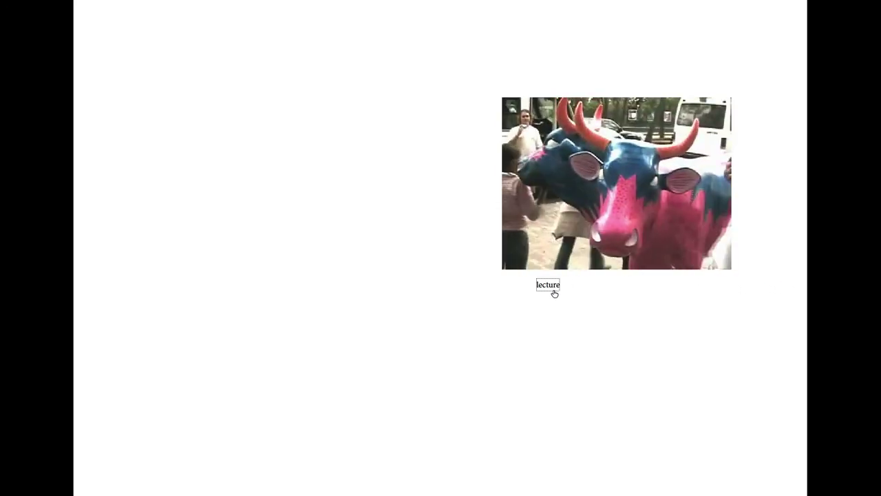
key("Escape")
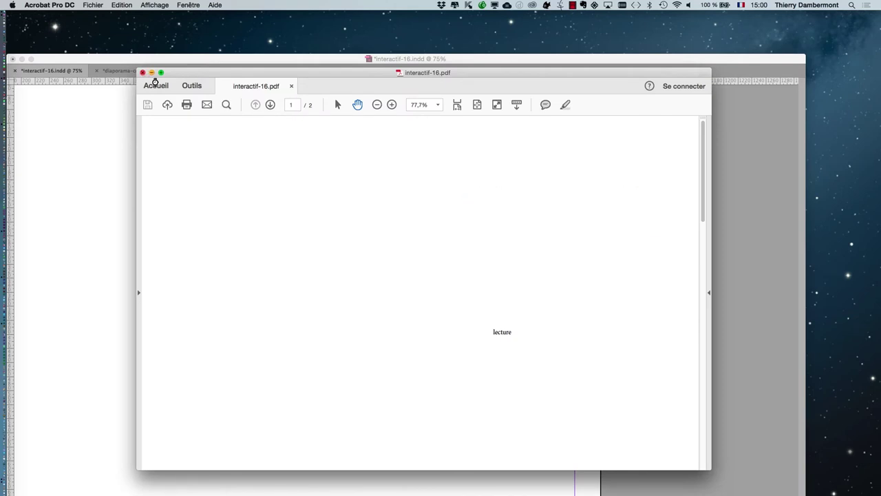
key("super+q")
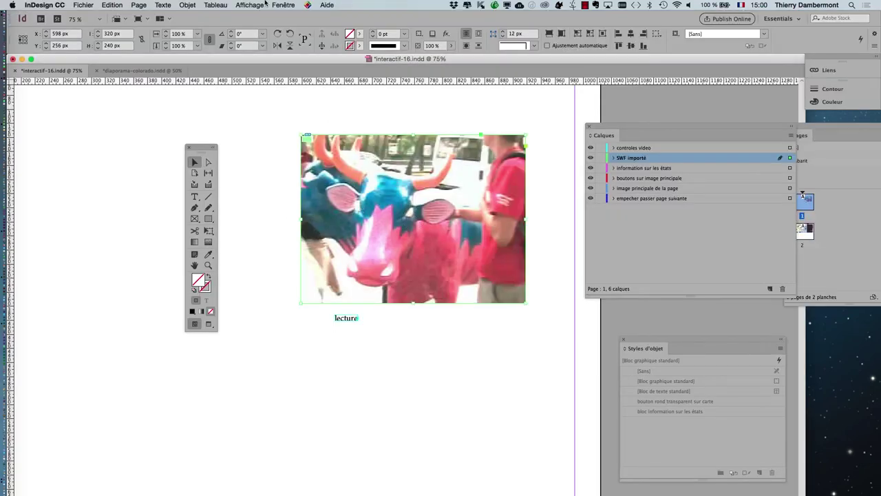
Reopen the Multimédia panel for the cow video and move it left of the page
left_click(283, 4)
mouse_move(299, 169)
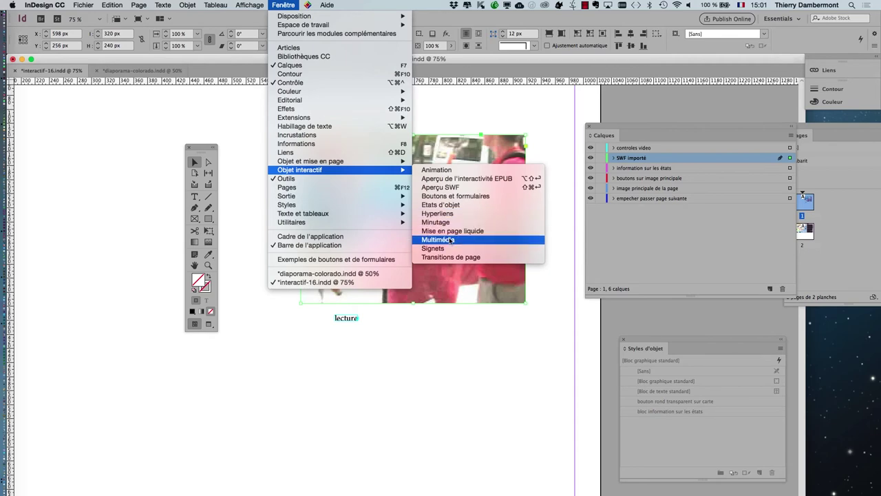
left_click(450, 239)
left_click_drag(491, 103, 504, 105)
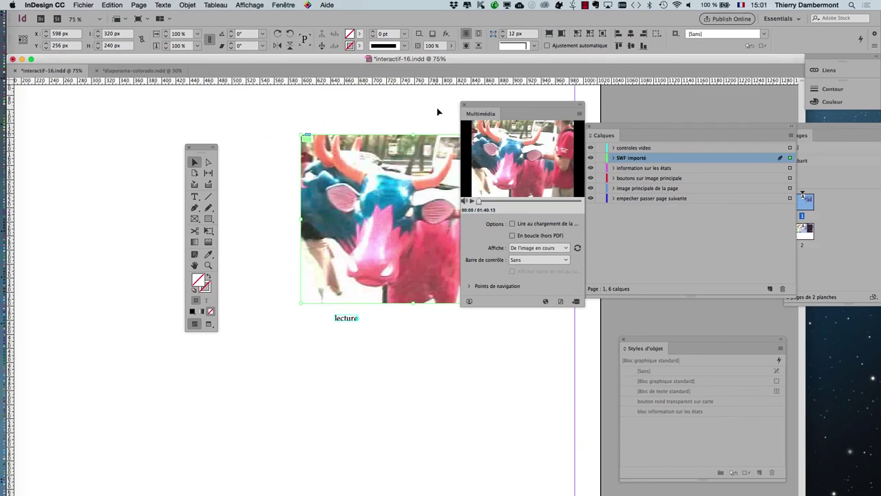
left_click_drag(480, 106, 57, 134)
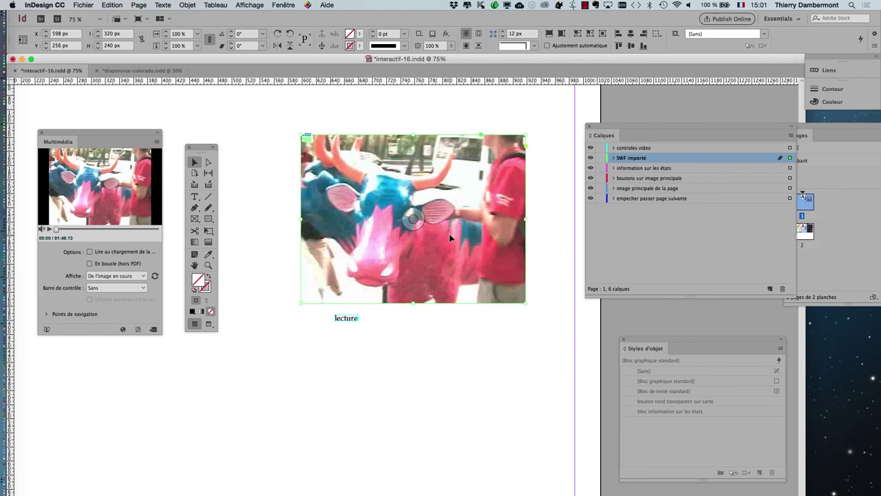